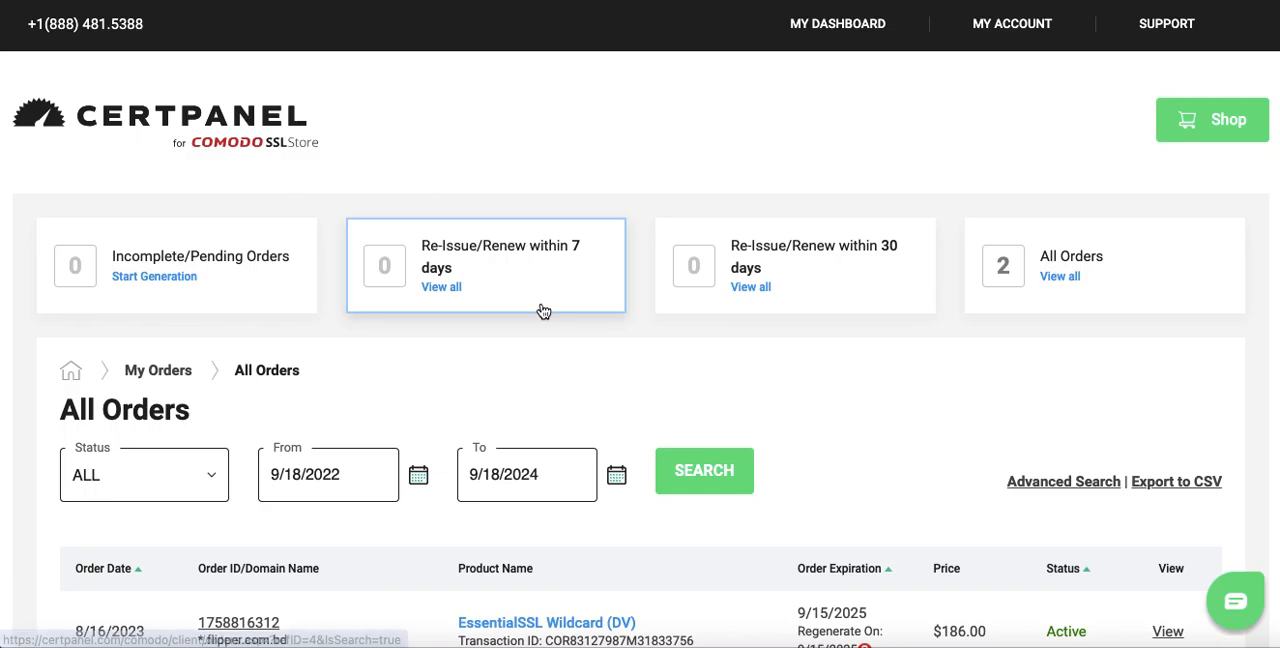
Review the EssentialSSL Wildcard (DV) certificate order in the All Orders list
scroll(681, 587, down, 1)
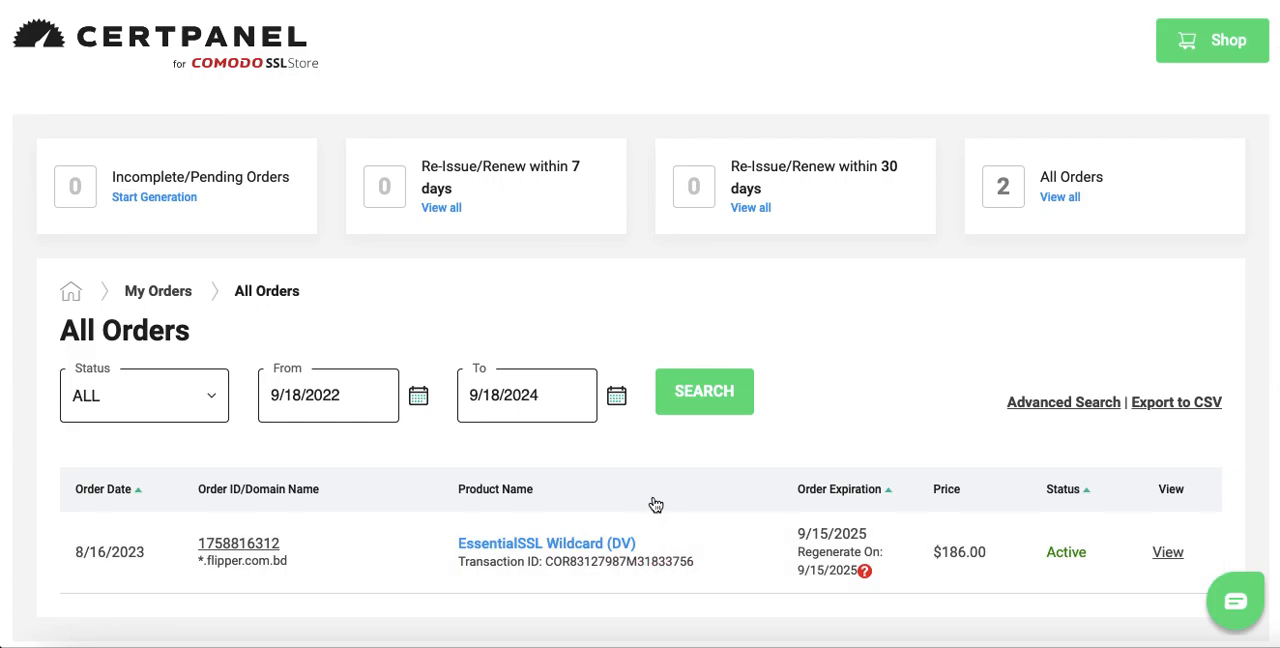
scroll(695, 510, up, 1)
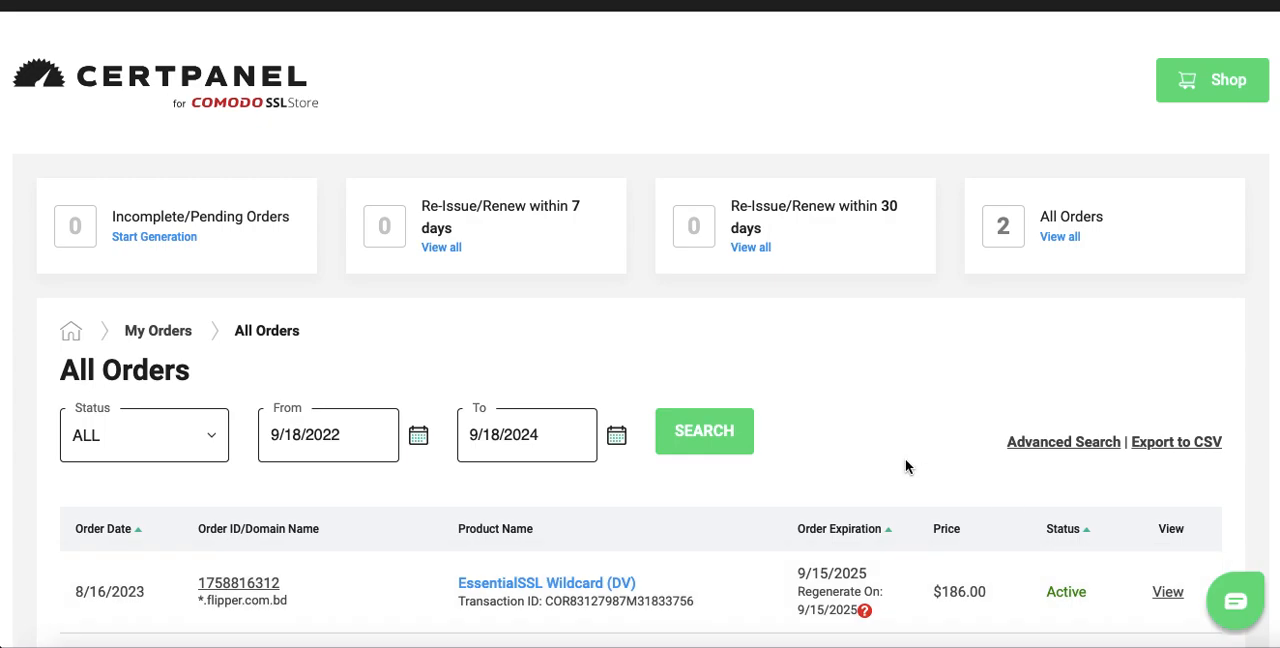
scroll(897, 402, up, 1)
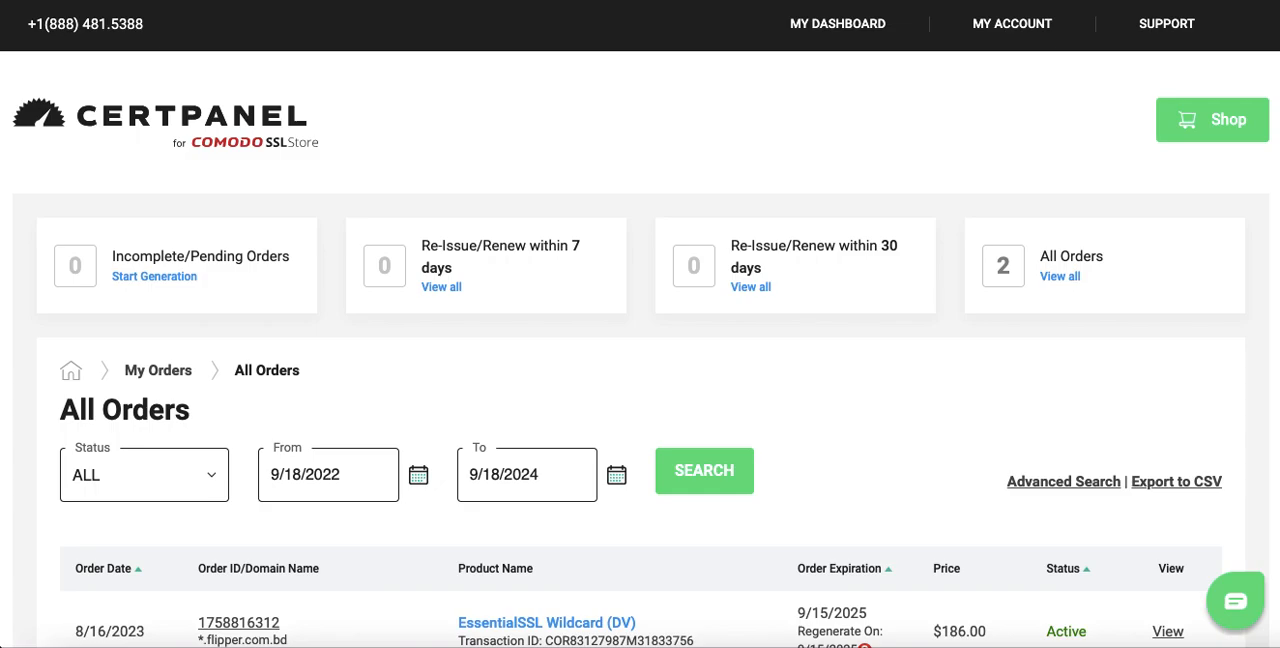
Switch to Finder and locate the downloaded certificate folder and its ZIP archive in Downloads
key(super+Tab)
scroll(841, 262, up, 1)
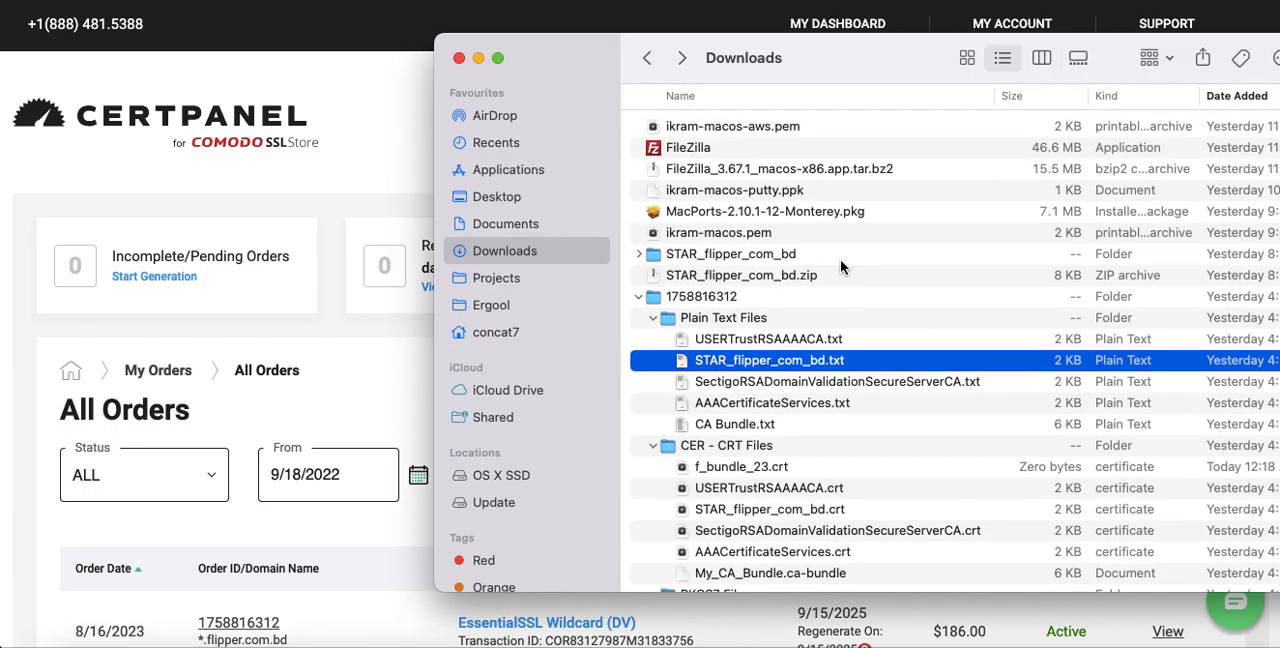
click(664, 296)
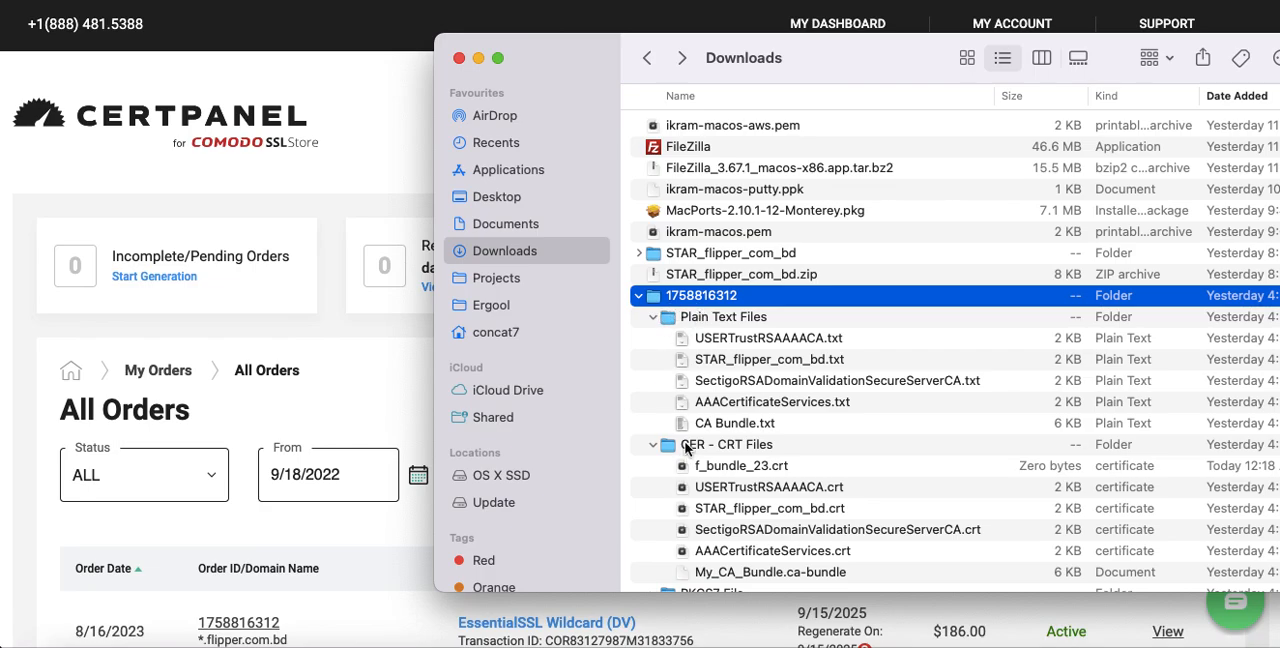
scroll(686, 449, down, 5)
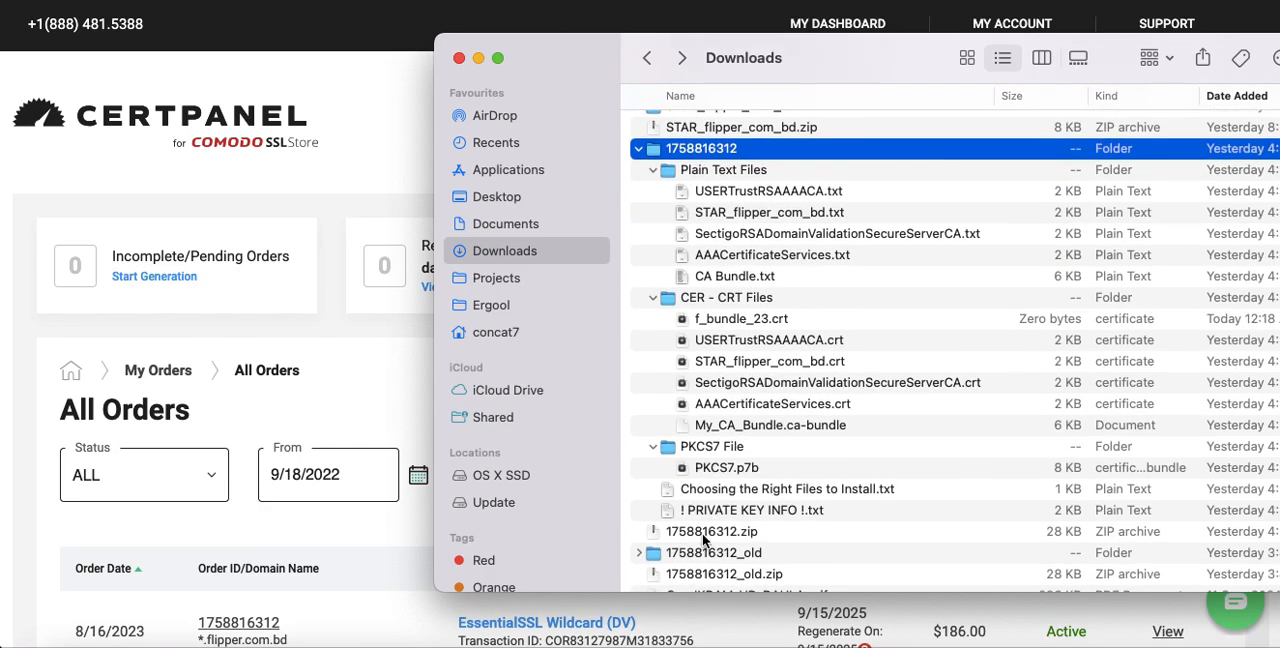
click(703, 535)
scroll(754, 378, up, 2)
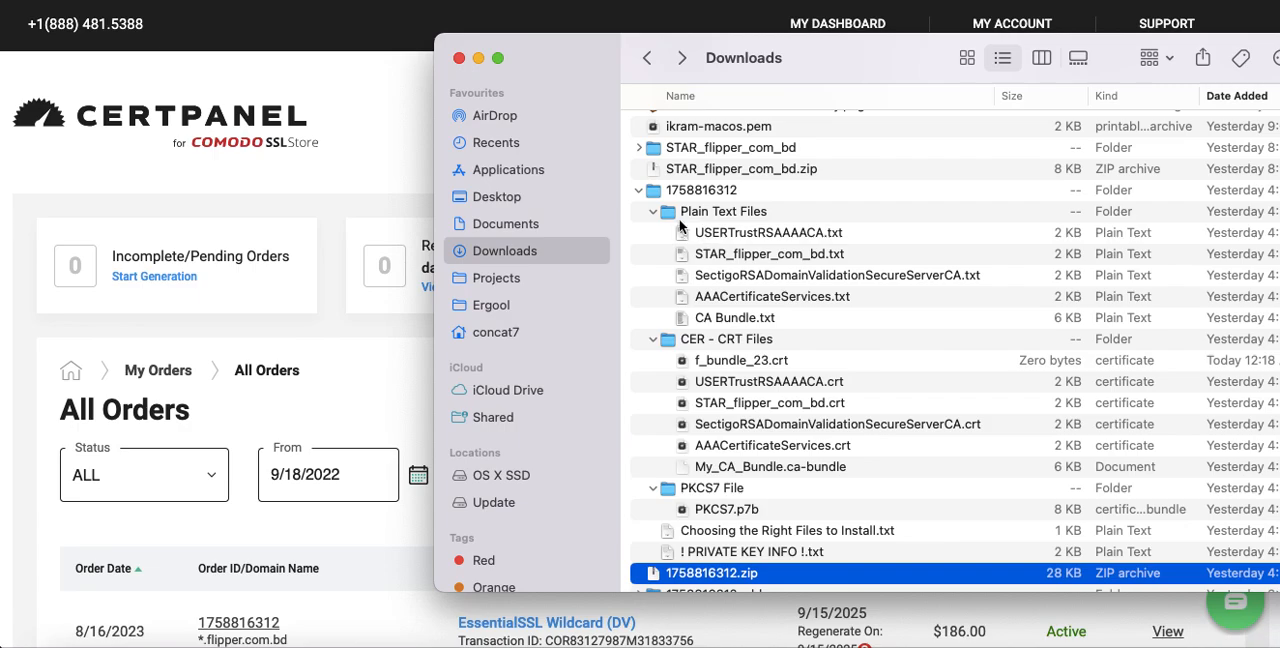
Examine the Plain Text Files and CER - CRT Files subfolders inside the downloaded certificate folder
click(655, 212)
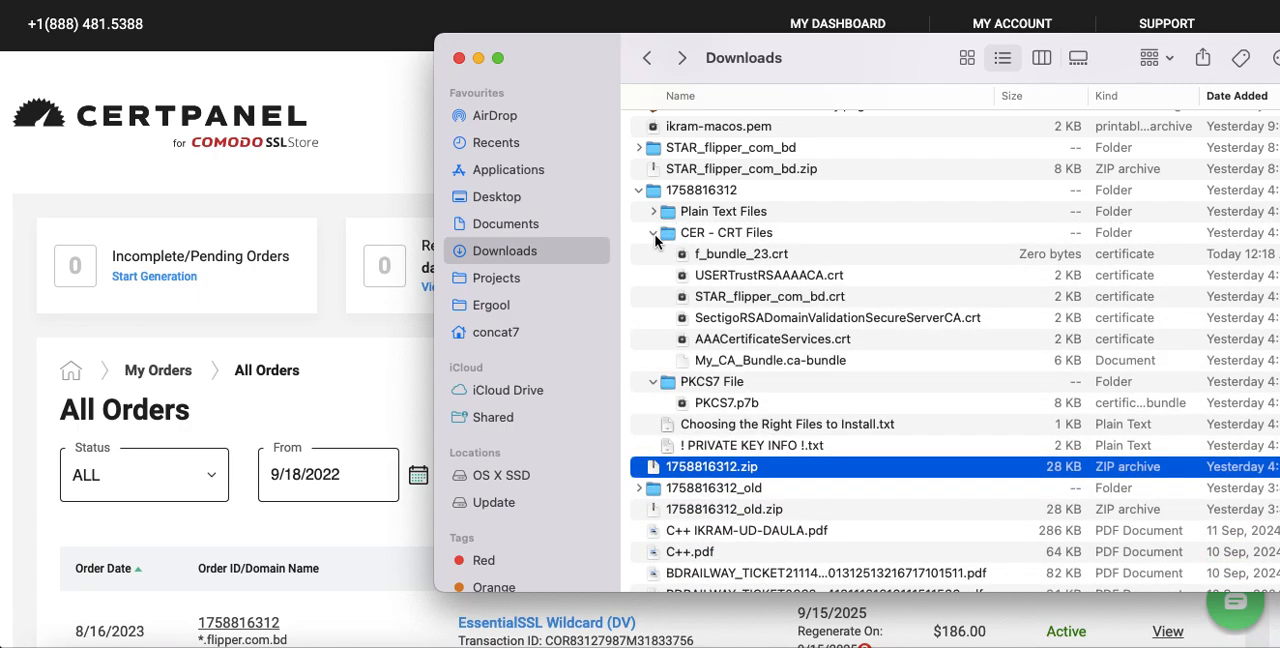
click(653, 233)
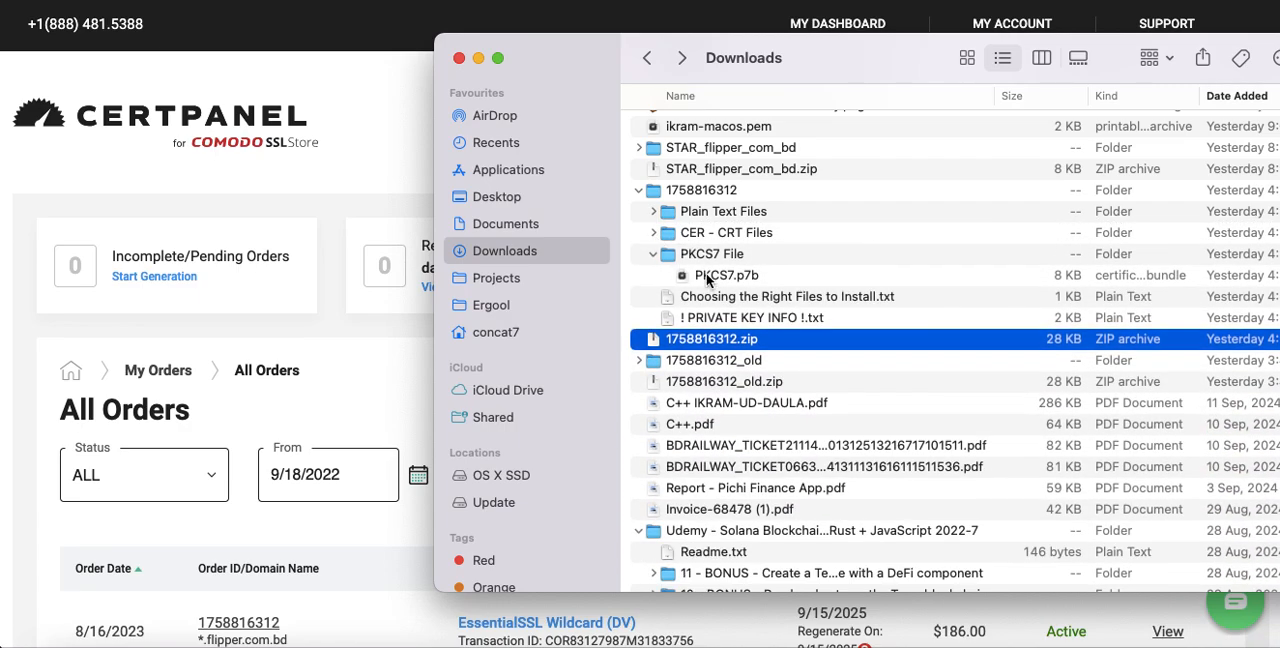
click(654, 212)
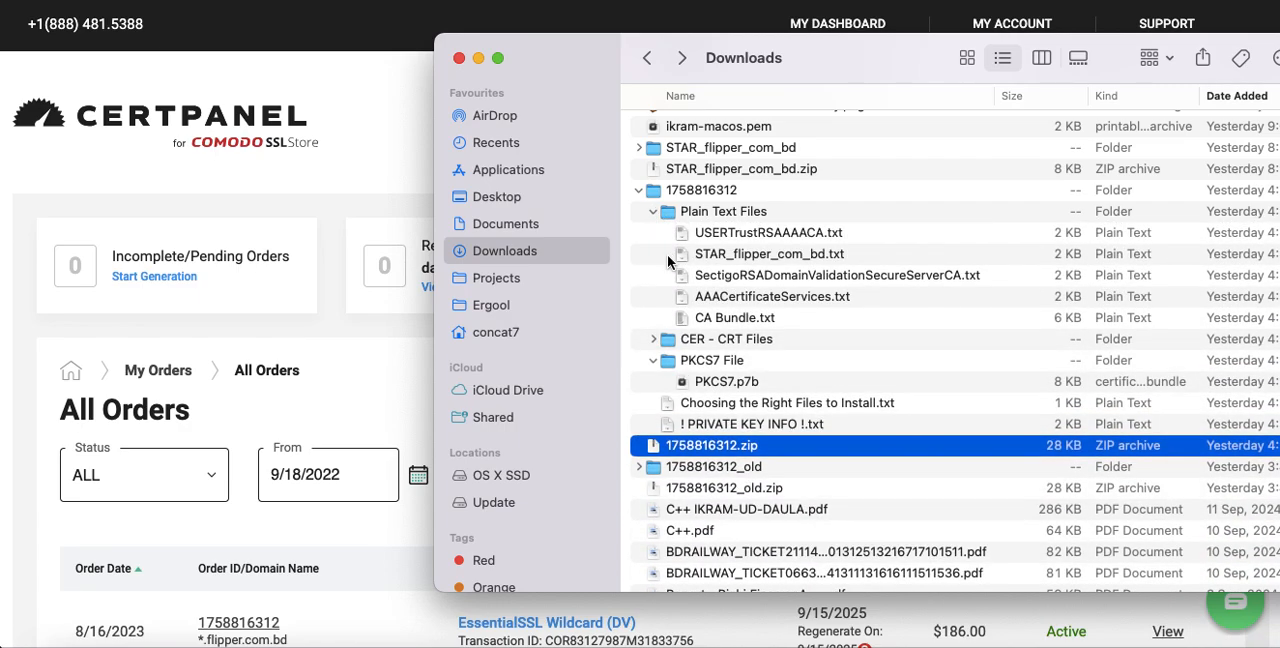
click(653, 340)
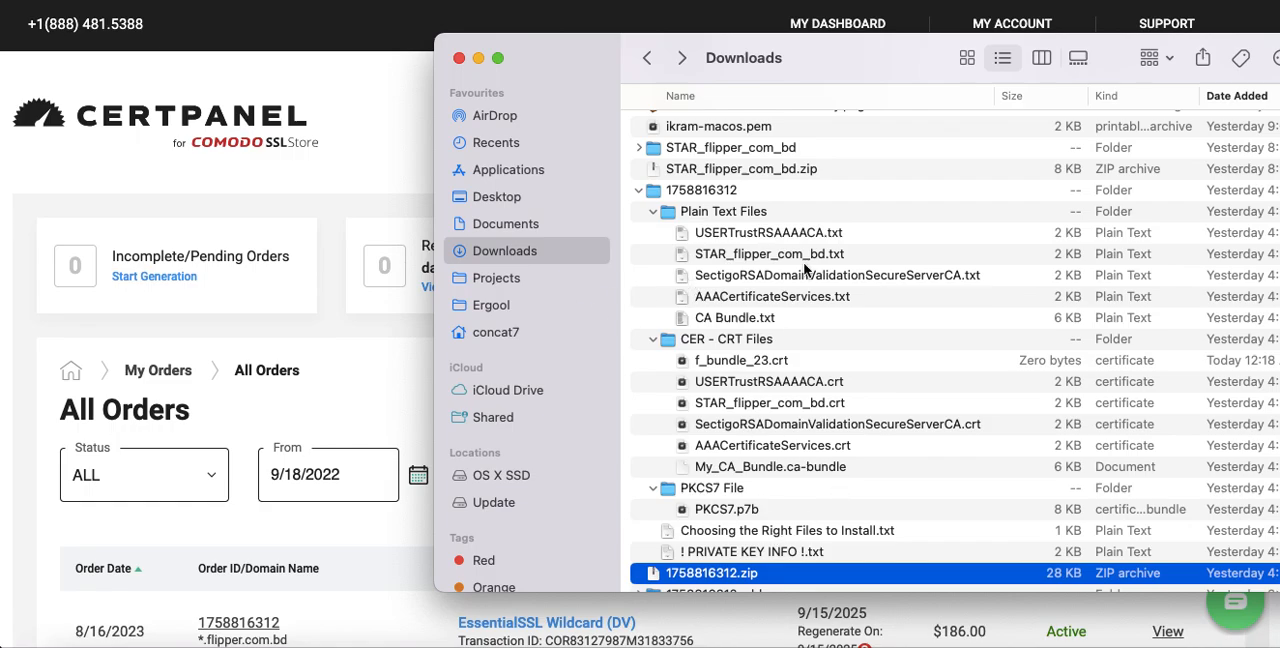
click(686, 192)
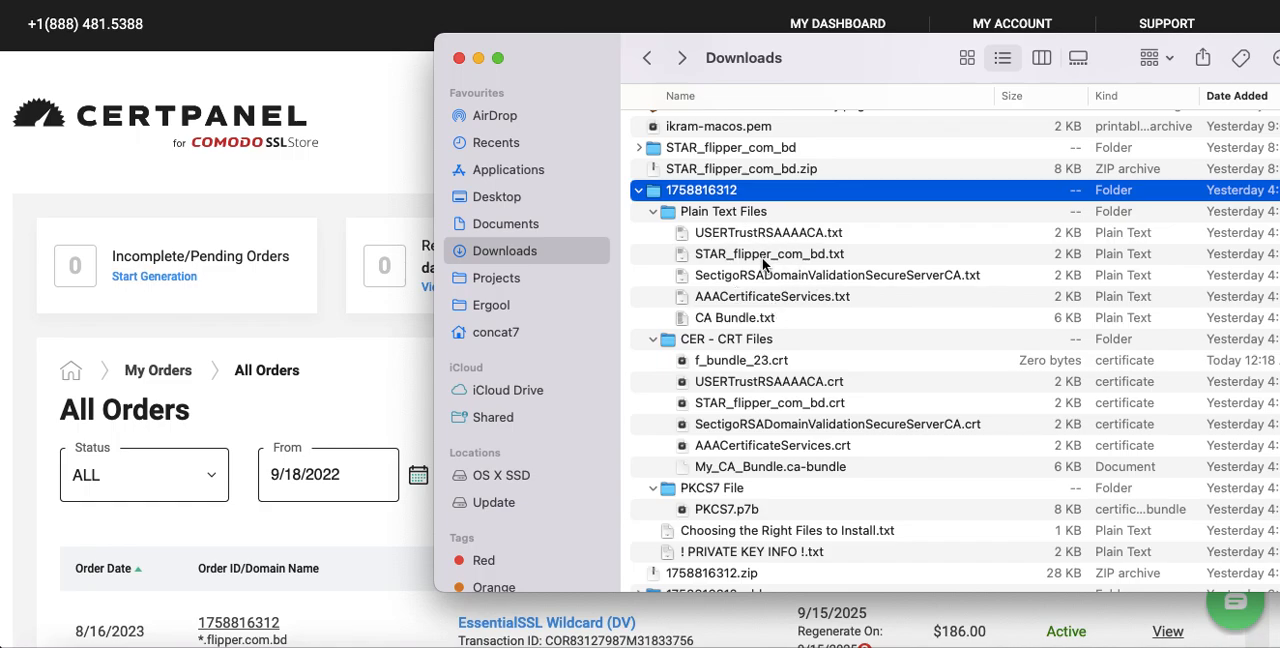
View the certificate text in CA Bundle.txt from the Plain Text Files folder, and close the open text documents
click(742, 320)
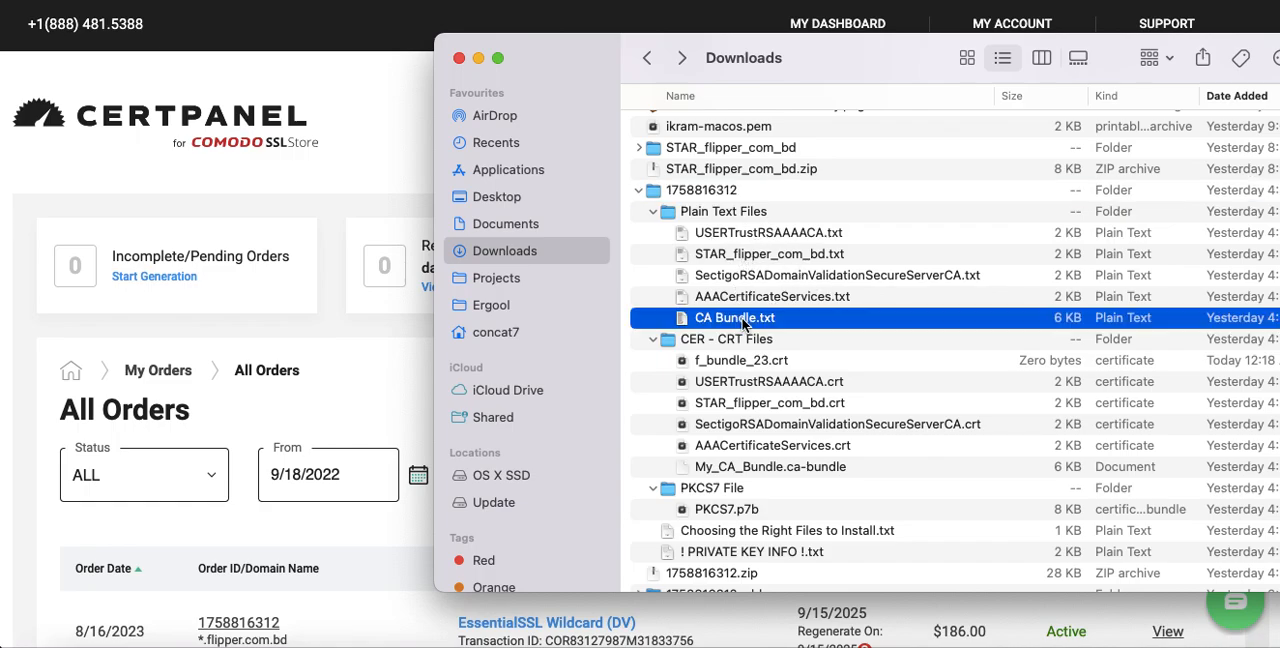
click(760, 258)
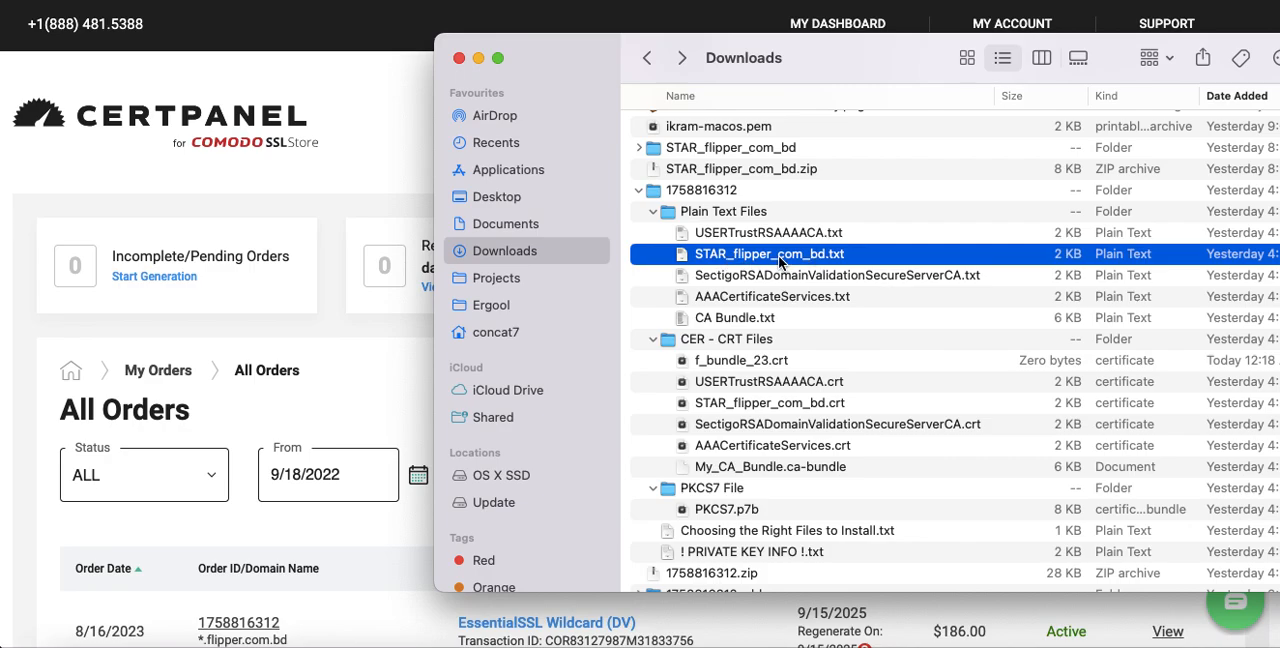
click(748, 324)
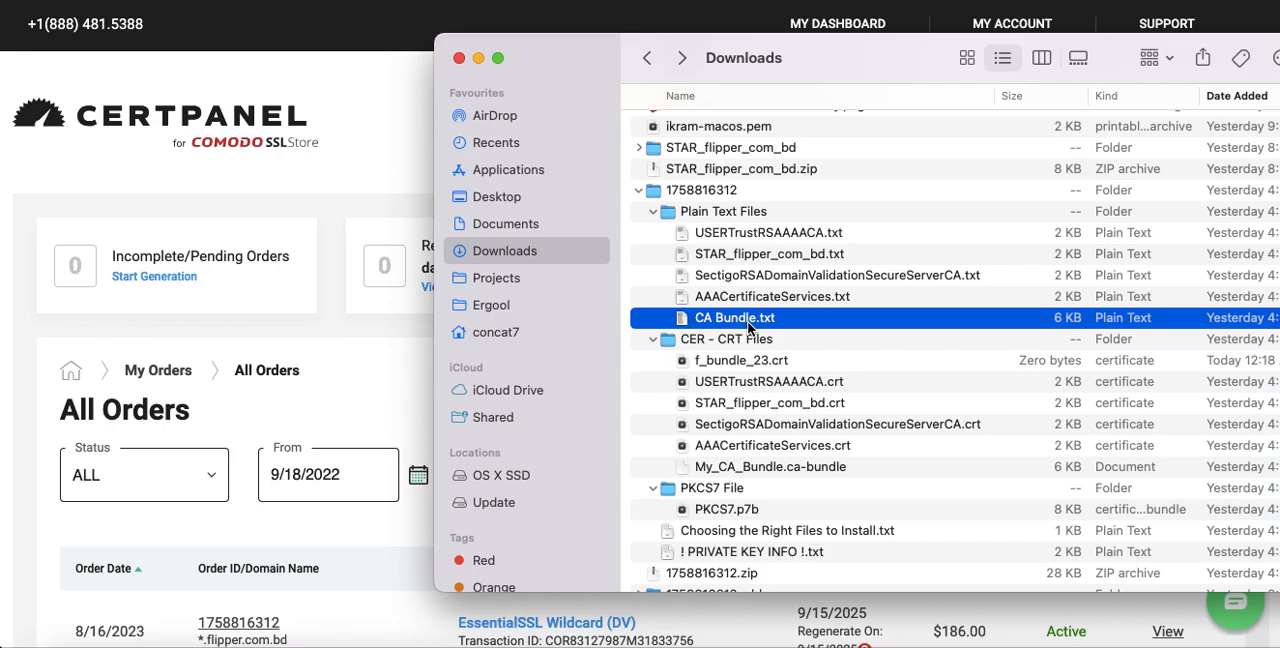
key(space)
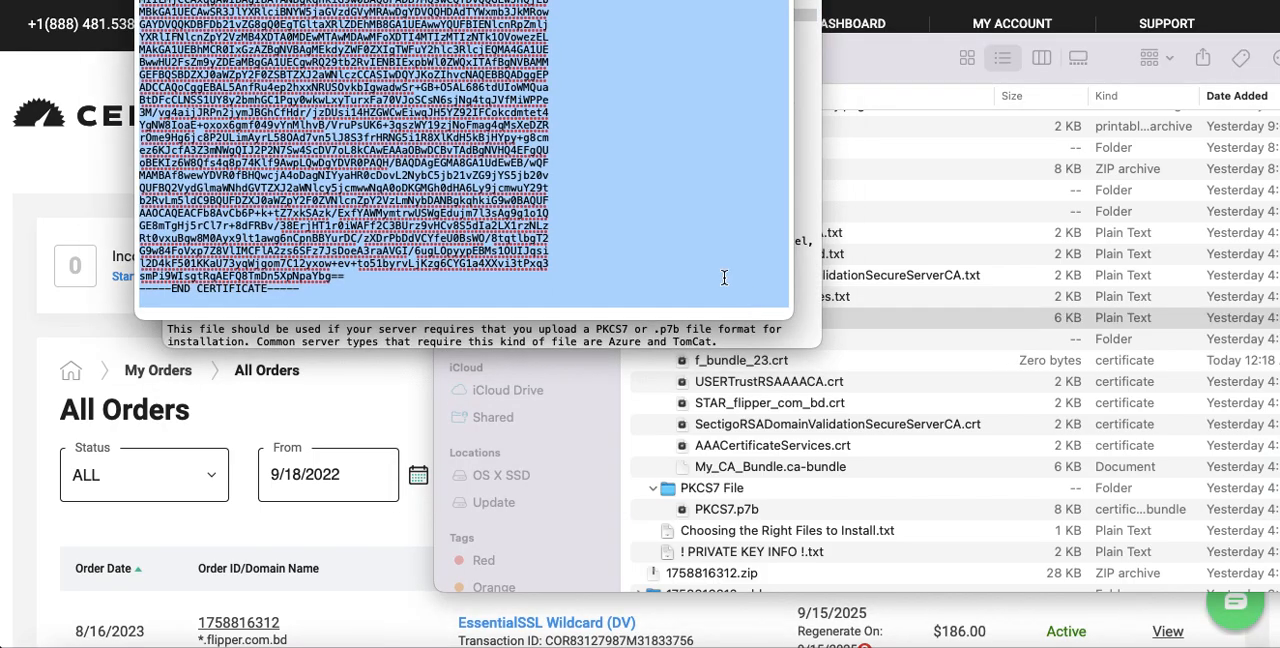
scroll(372, 123, up, 15)
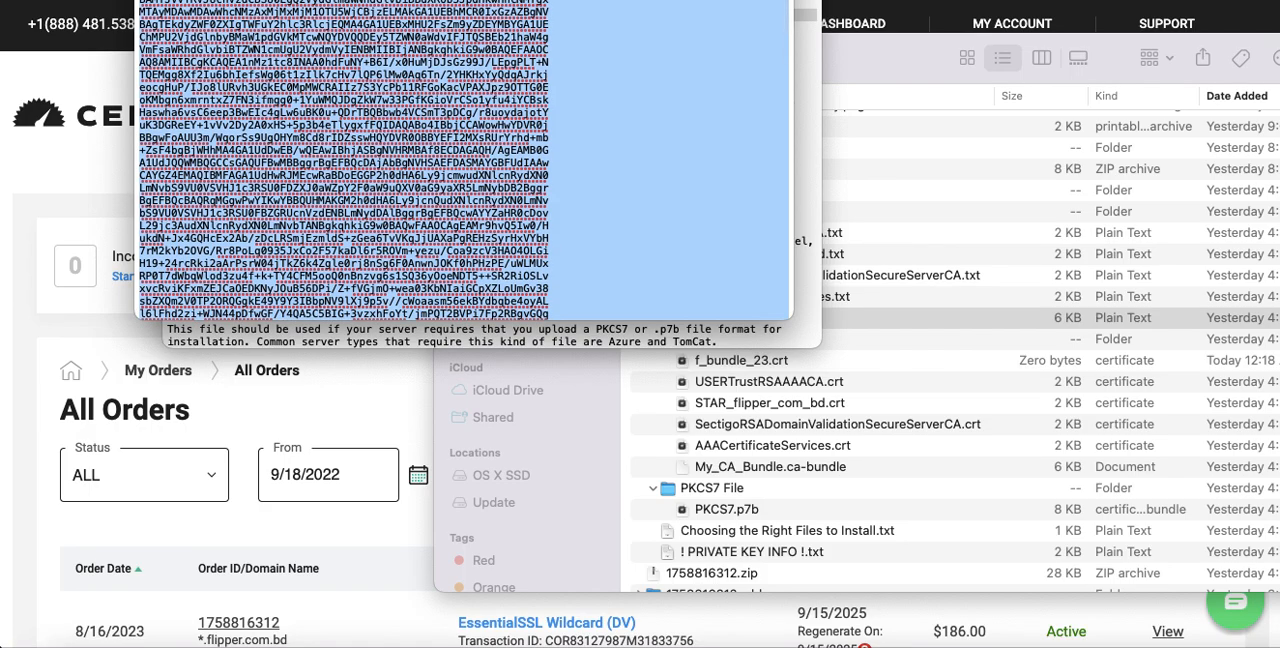
key(super+w)
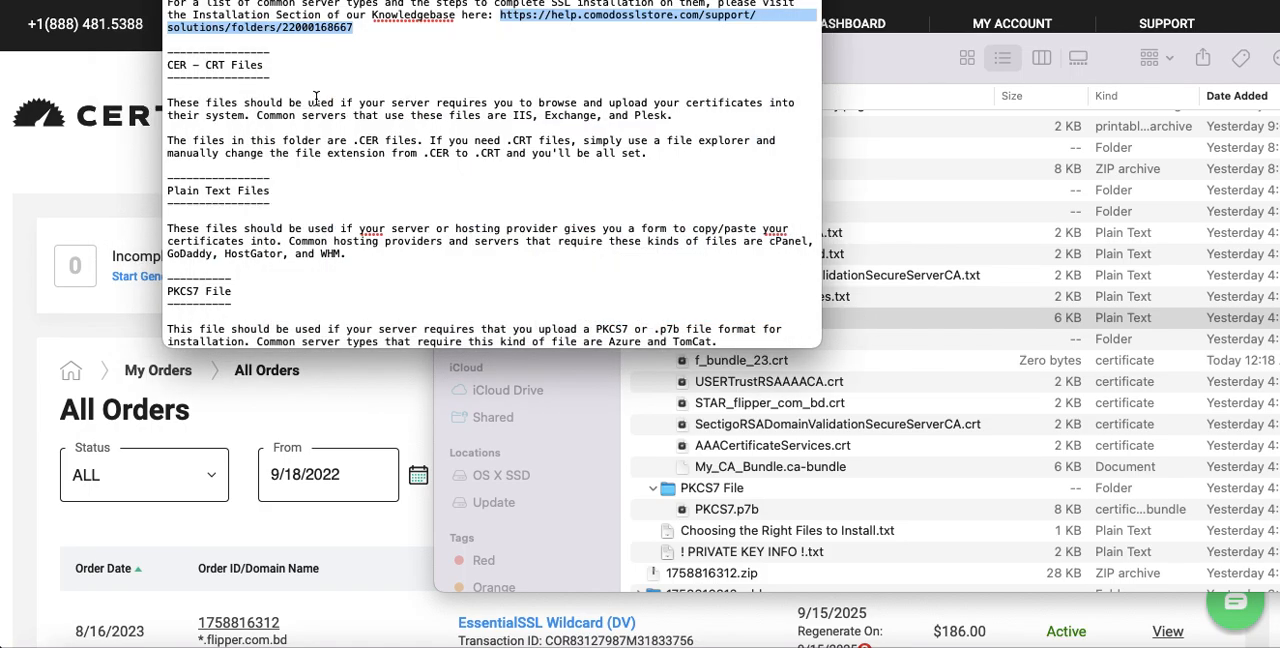
key(super+w)
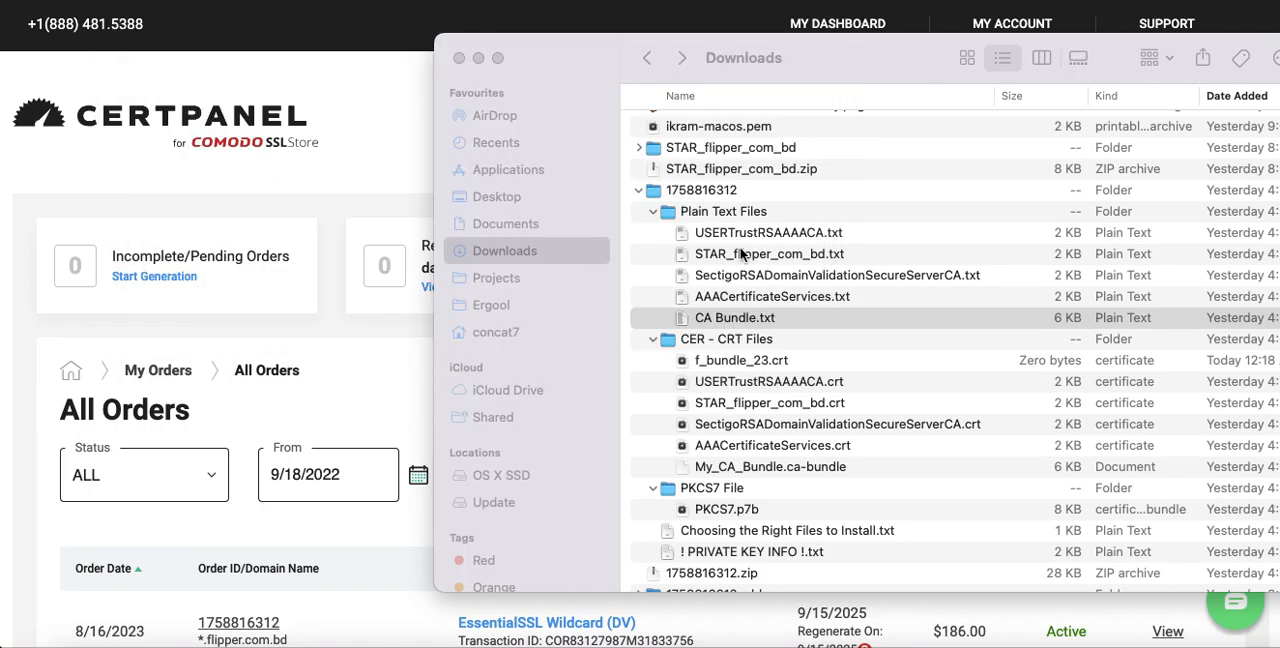
View the certificate text in STAR_flipper_com_bd.txt, close it, and select CA Bundle.txt in the same folder
double_click(757, 254)
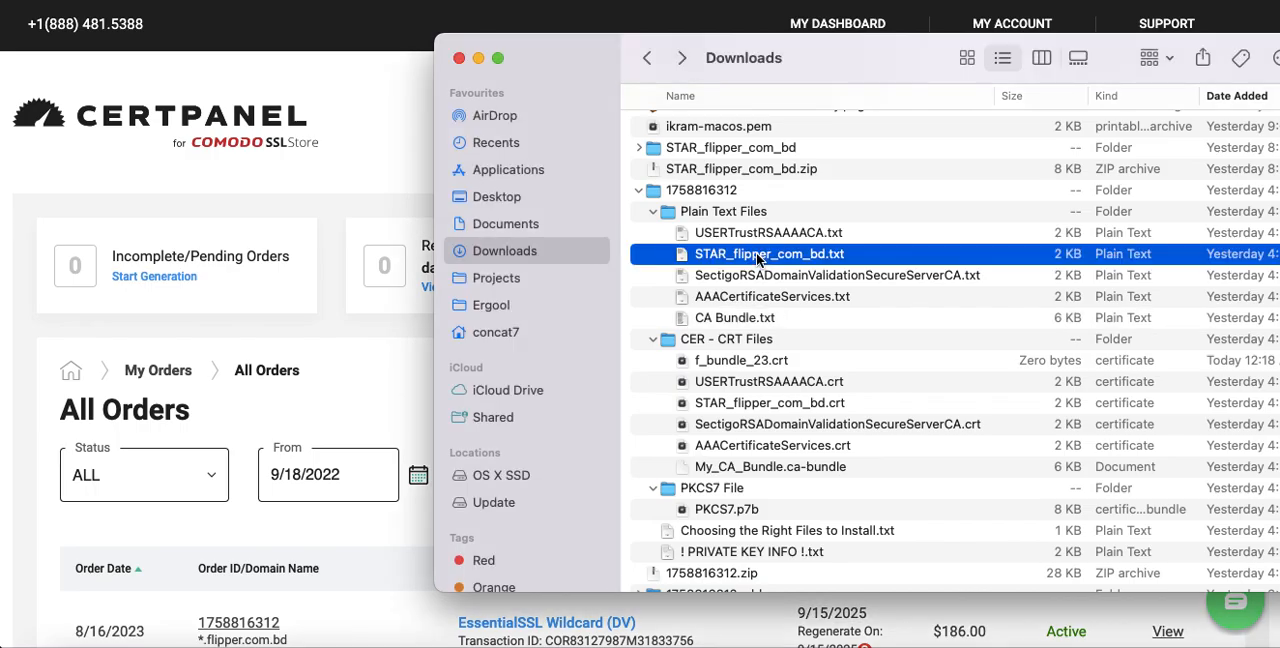
scroll(345, 157, up, 5)
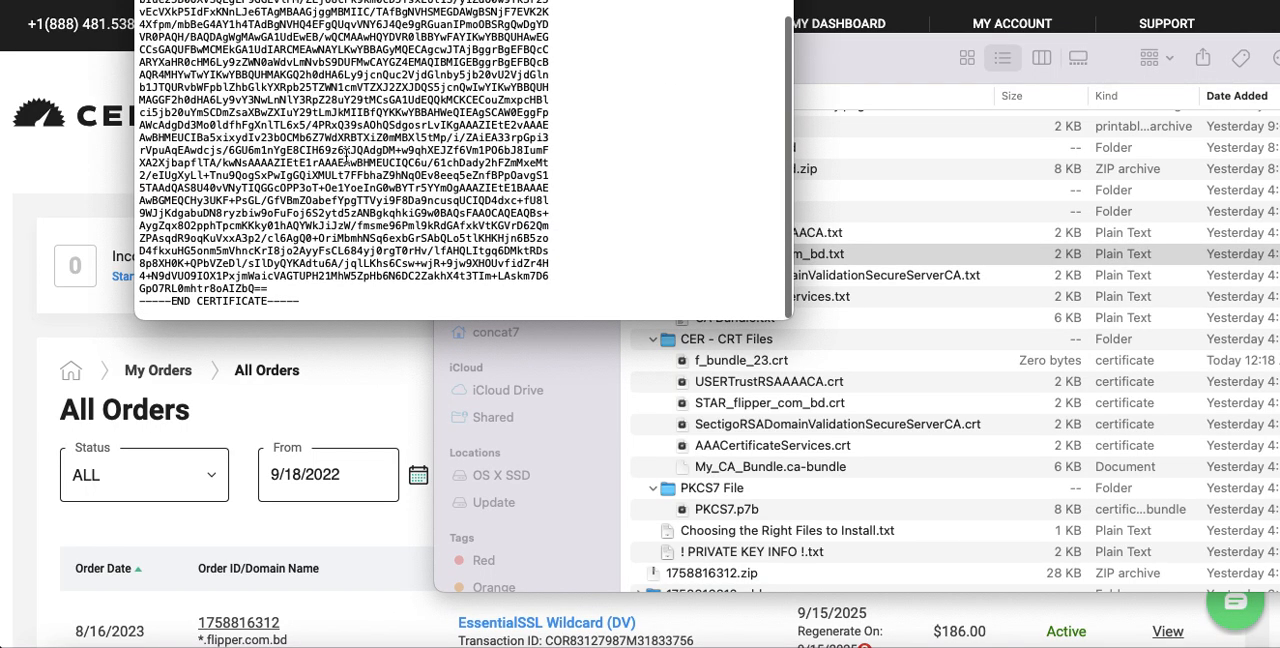
key(super+w)
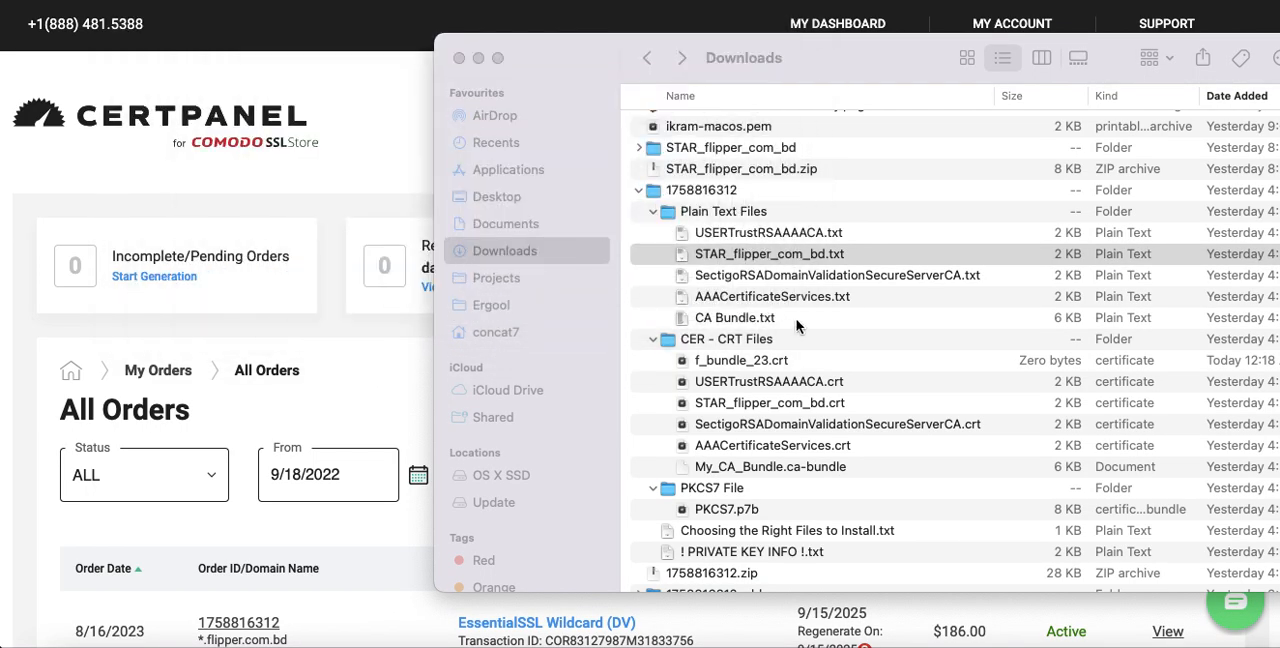
click(762, 257)
click(762, 254)
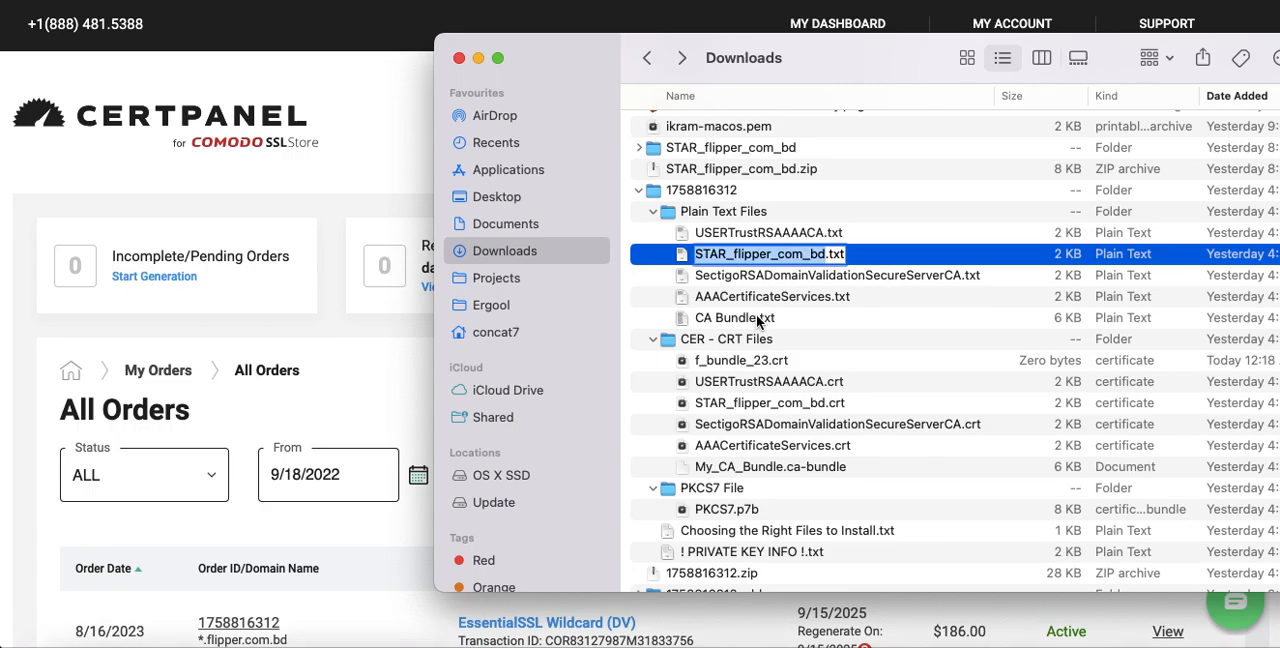
click(759, 318)
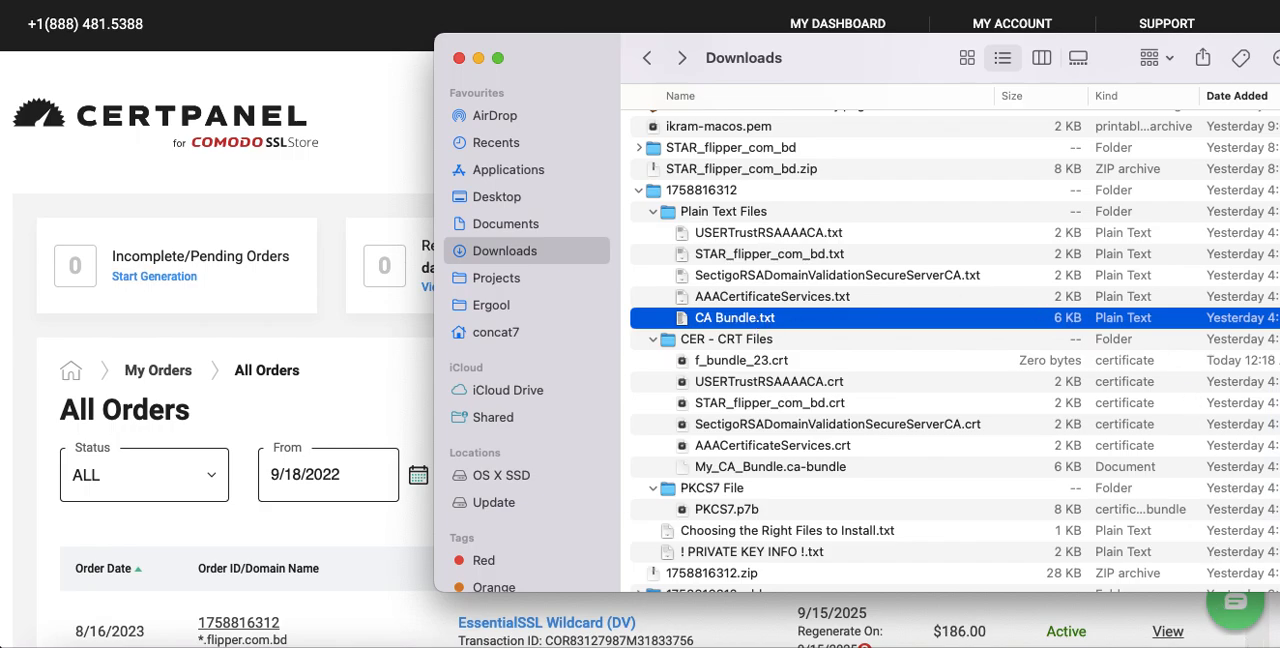
Switch to the AWS - 2024 Google Docs document and find the section on connecting to an EC2 instance with a .pem file
click(1252, 646)
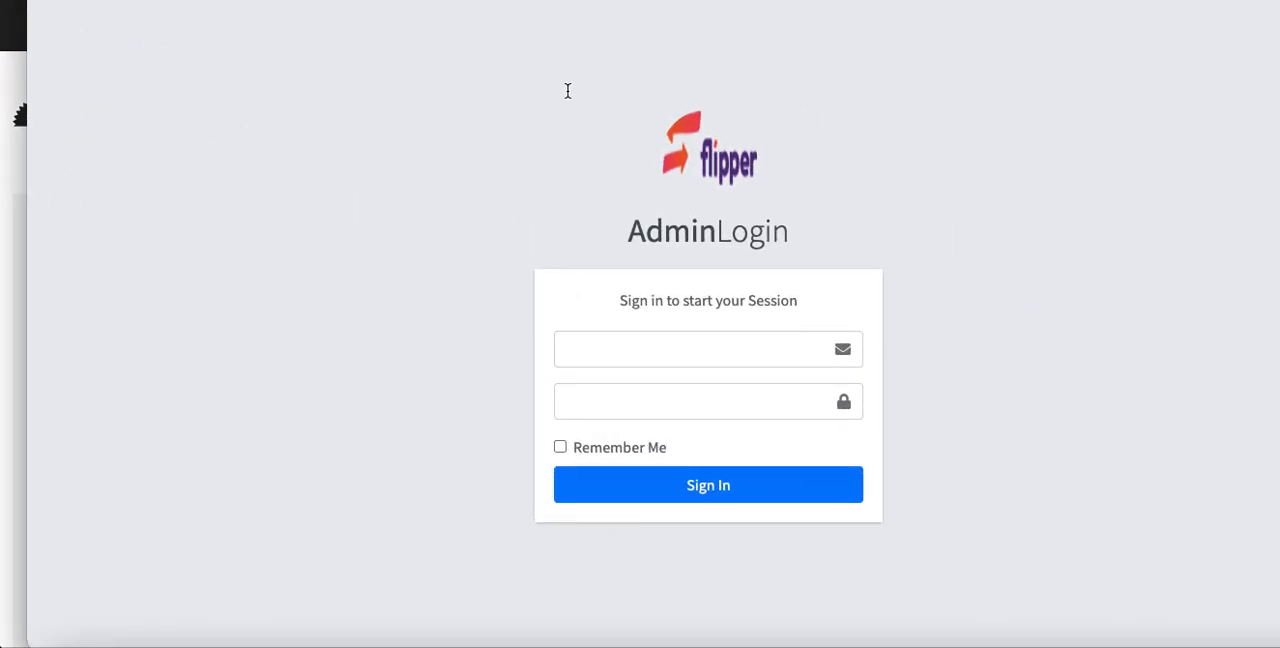
click(420, 1)
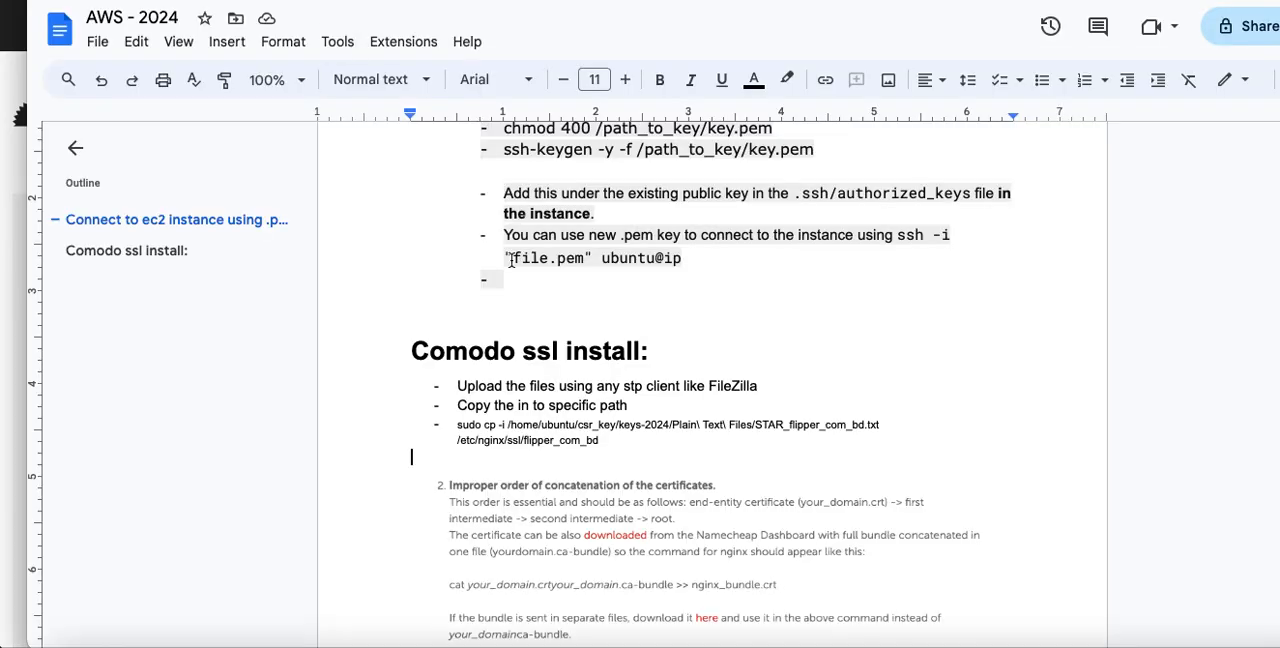
scroll(690, 295, up, 2)
scroll(690, 295, up, 3)
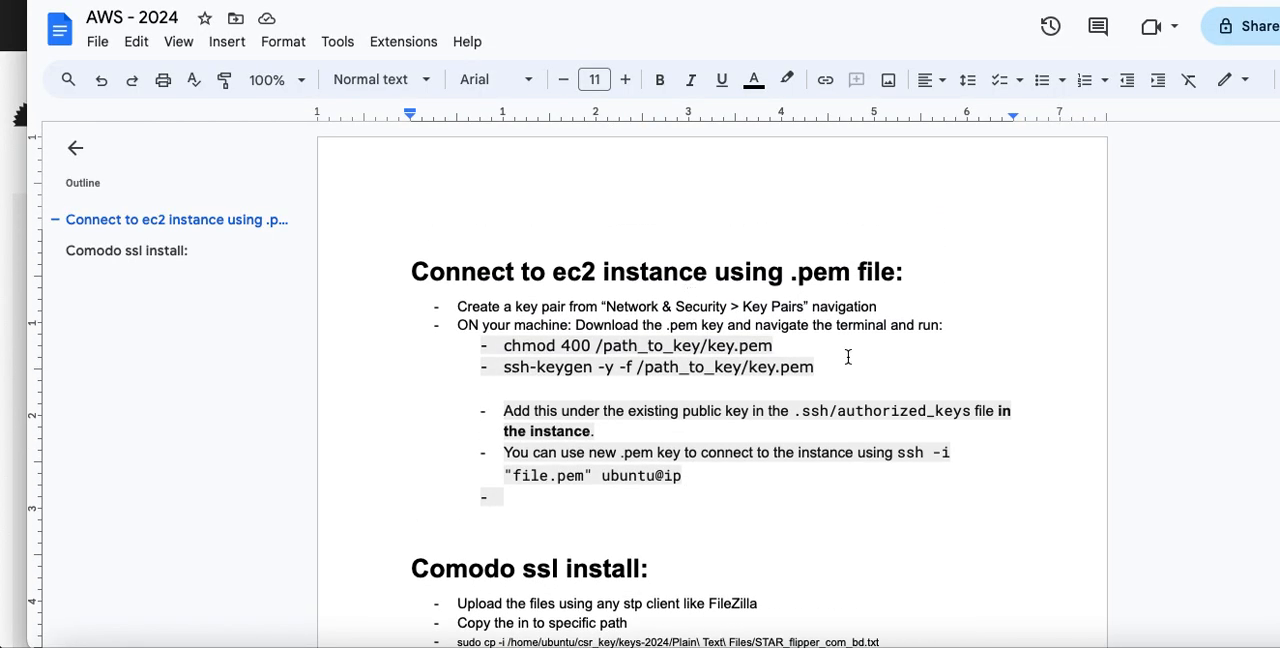
scroll(848, 357, down, 3)
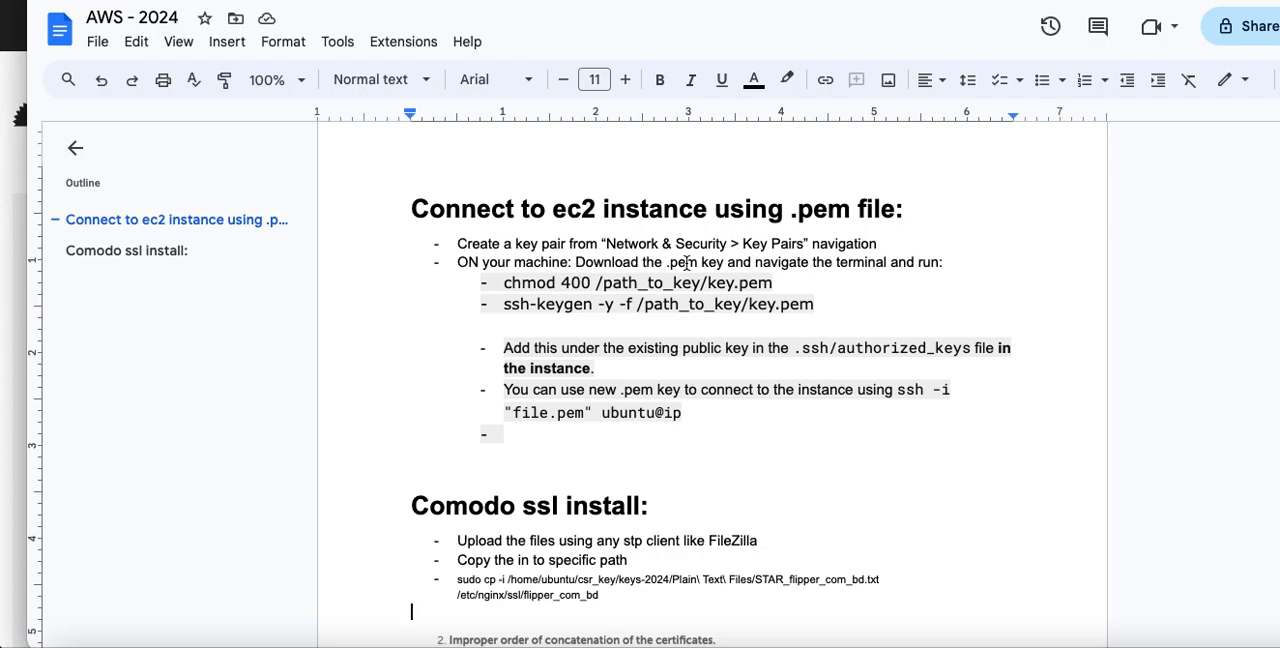
Read the notes on creating a key pair, downloading the .pem key, and running the chmod 400 and ssh-keygen commands
drag(604, 244, 801, 242)
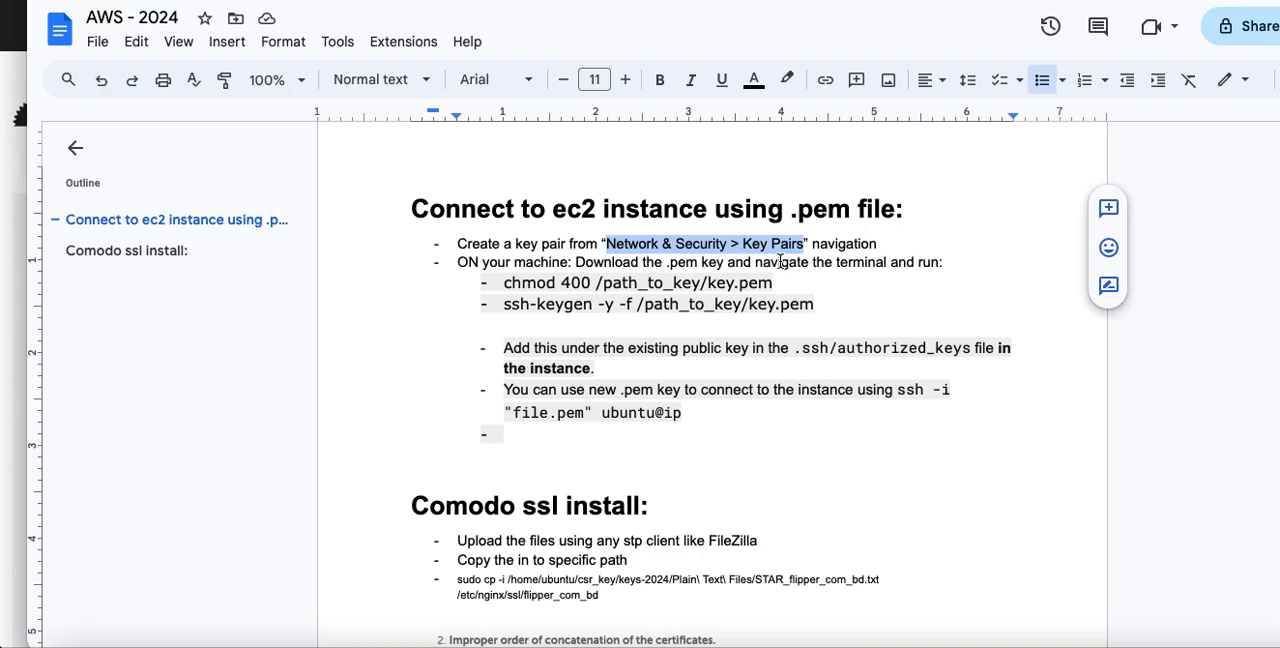
drag(716, 268, 934, 263)
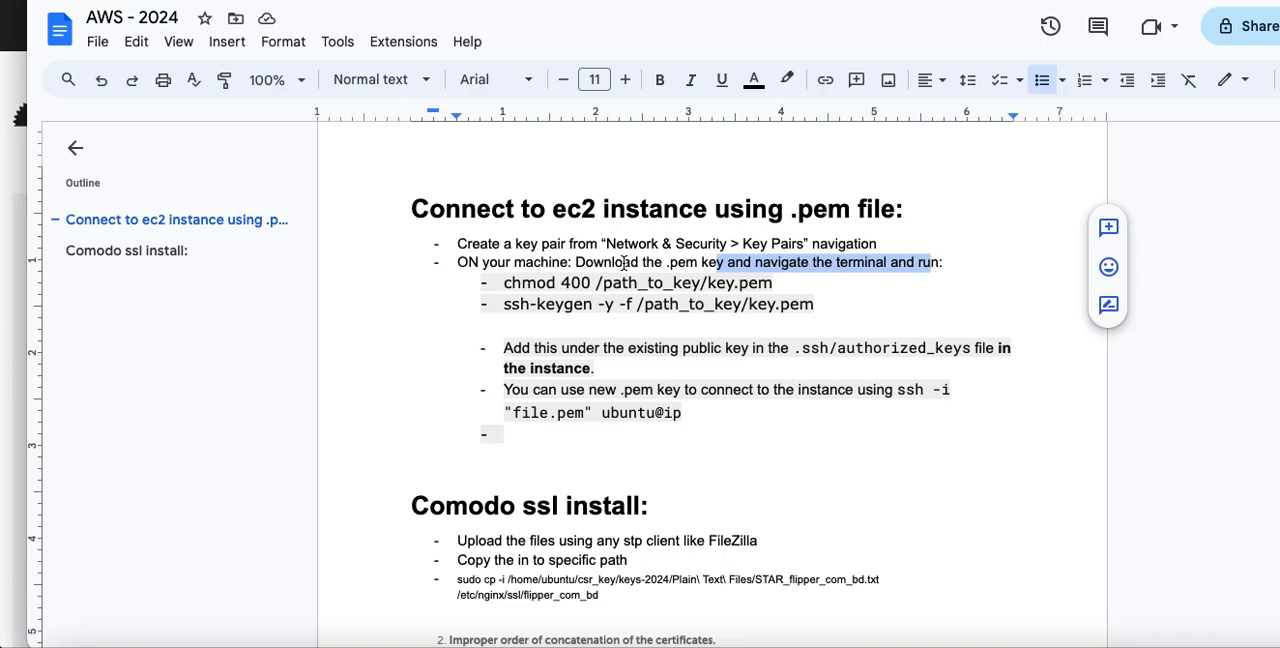
click(507, 284)
drag(507, 284, 778, 287)
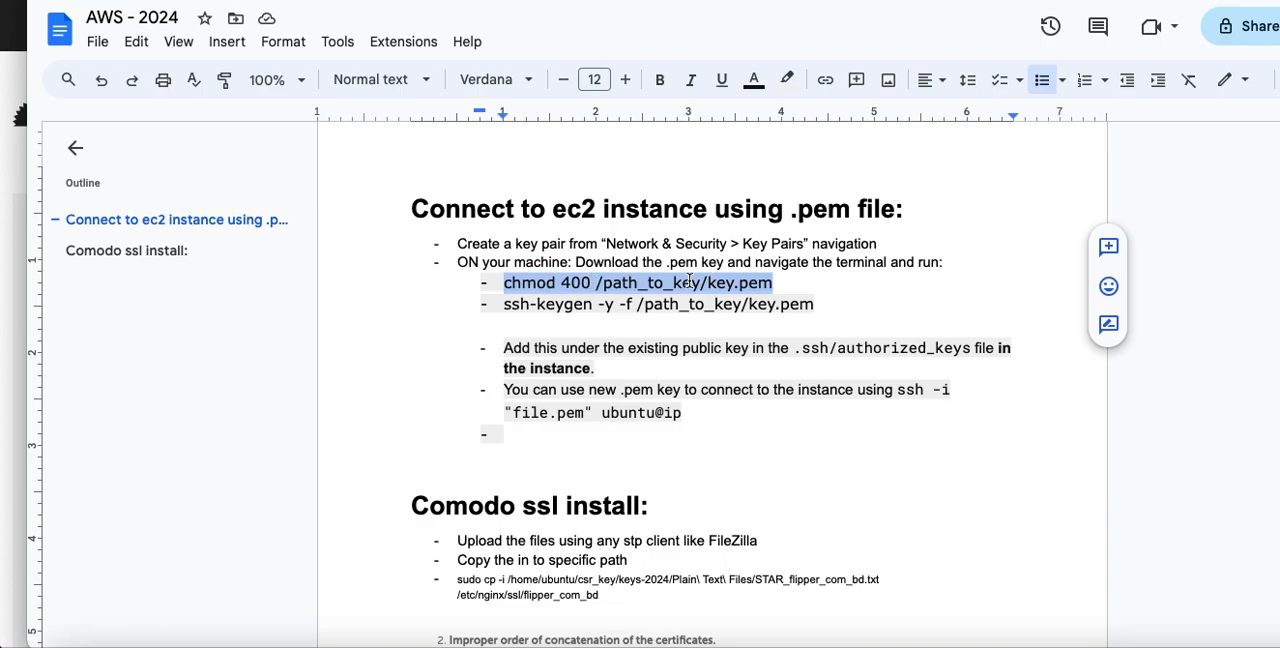
double_click(577, 283)
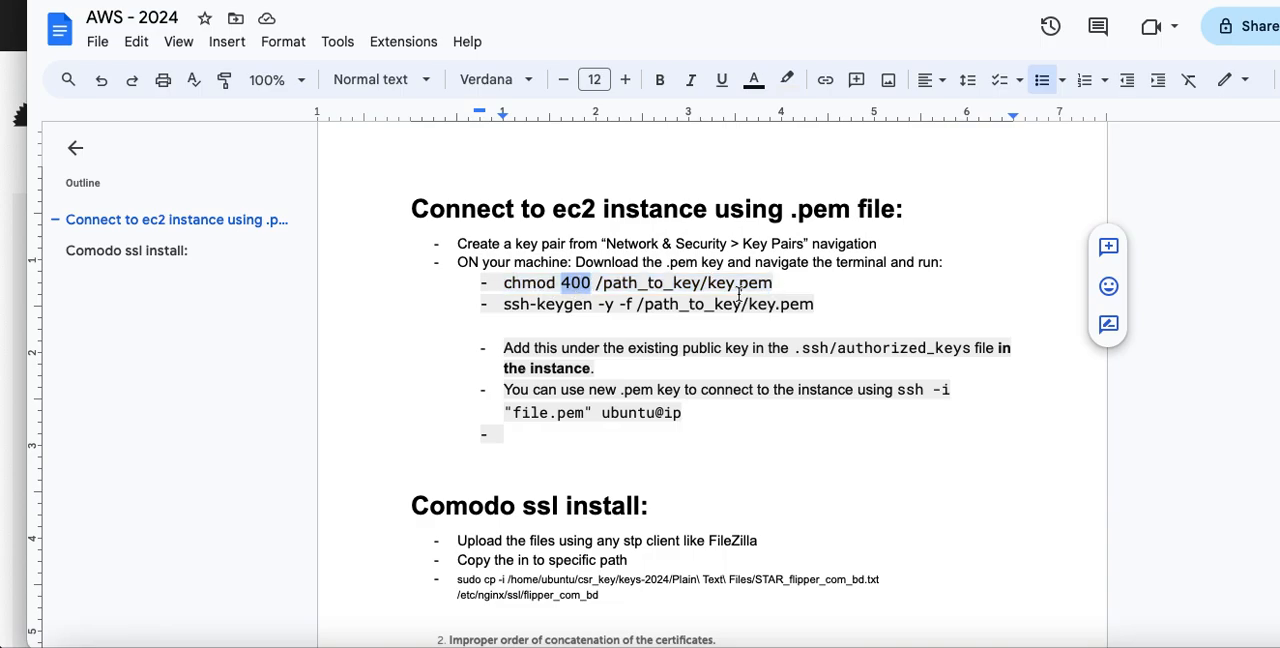
drag(707, 284, 777, 284)
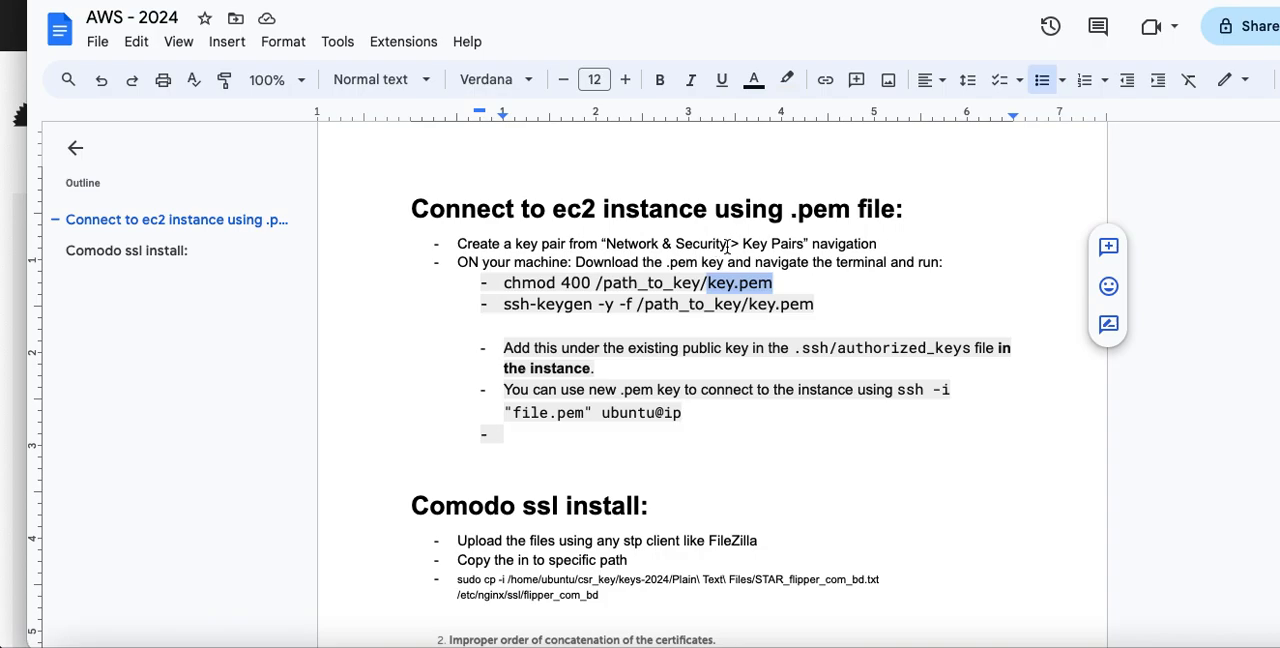
drag(728, 245, 612, 245)
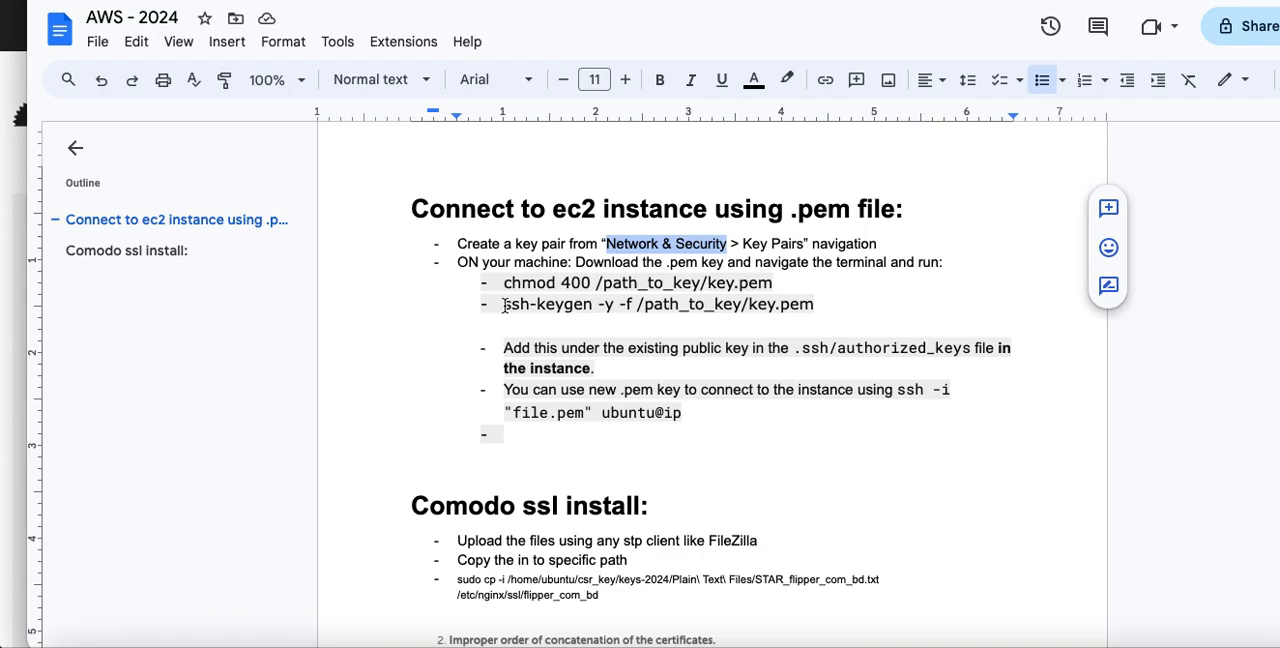
drag(503, 304, 594, 300)
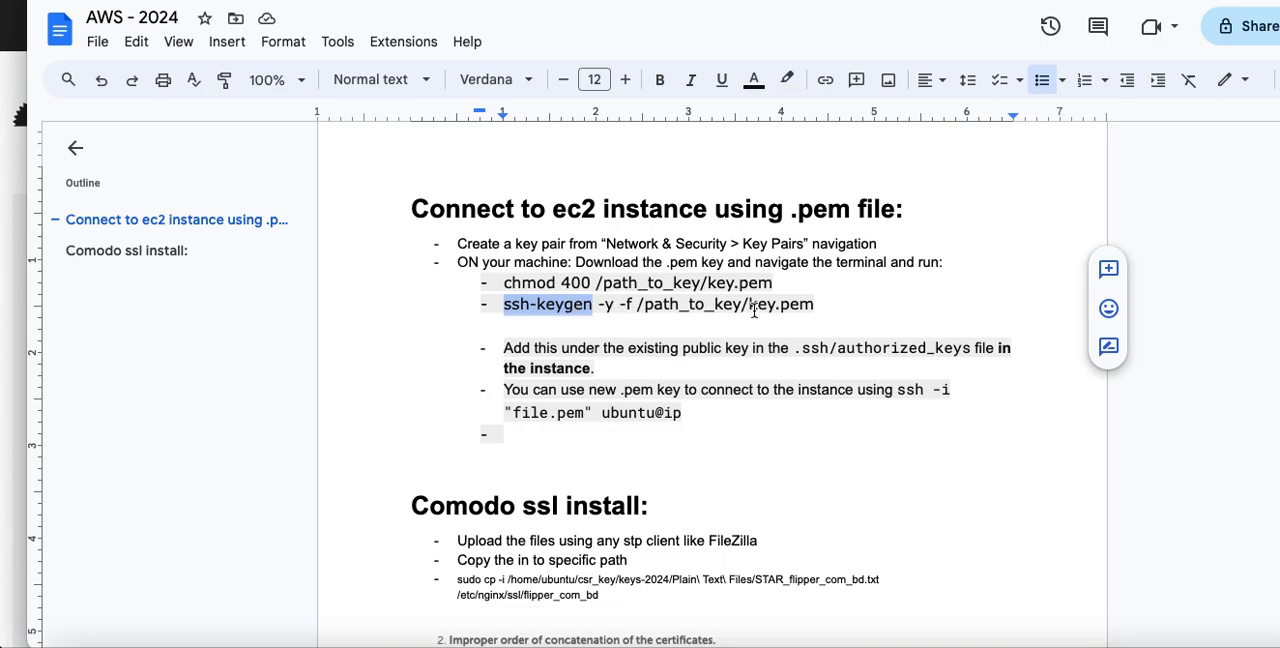
Read the notes on generating the public key with ssh-keygen, adding it to .ssh/authorized_keys, and connecting with ssh -i
drag(749, 304, 813, 310)
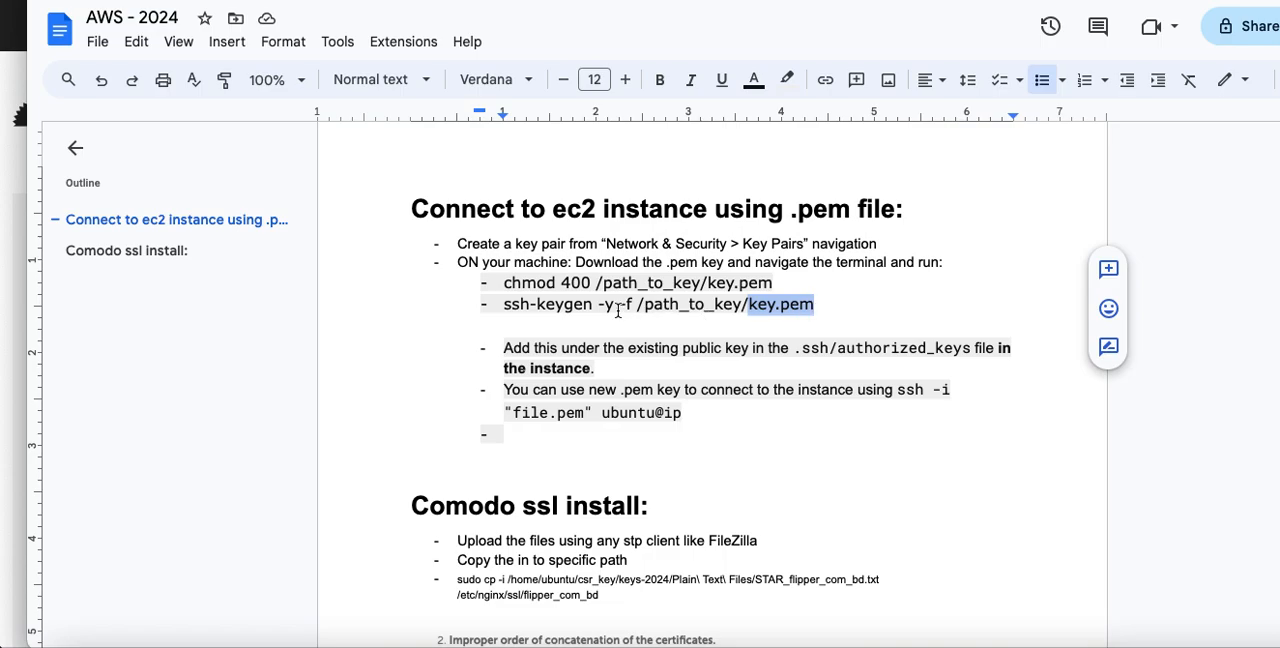
drag(504, 304, 811, 306)
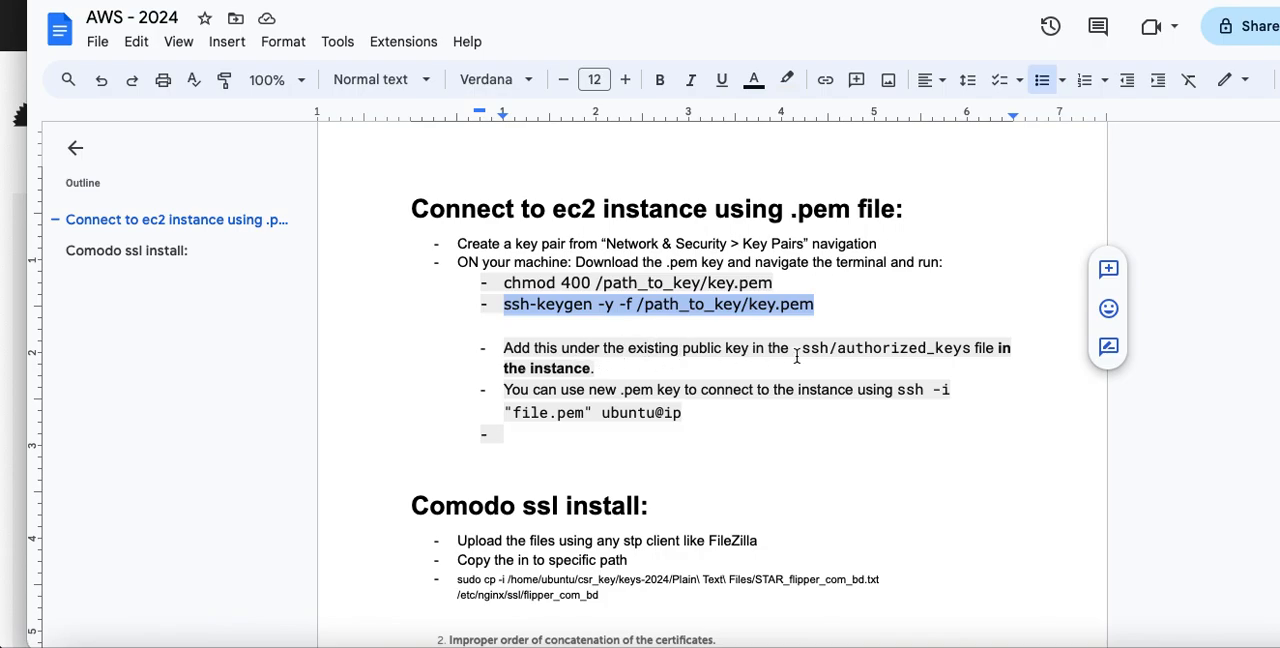
drag(591, 370, 531, 370)
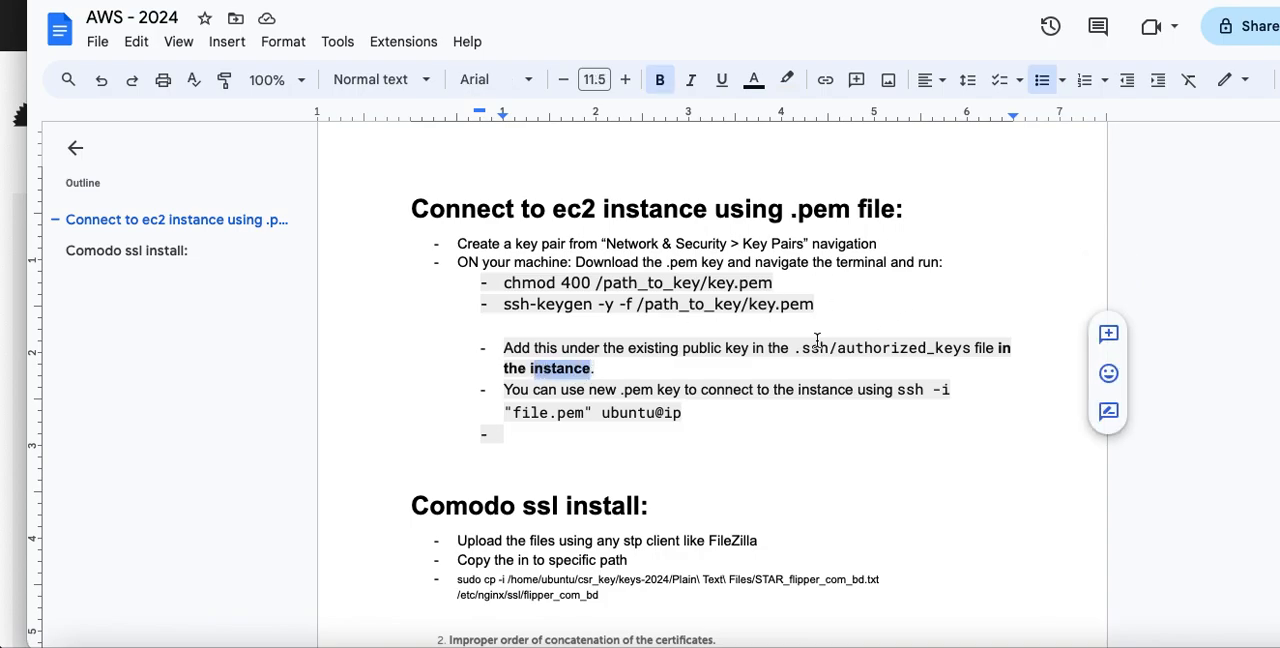
drag(801, 348, 971, 347)
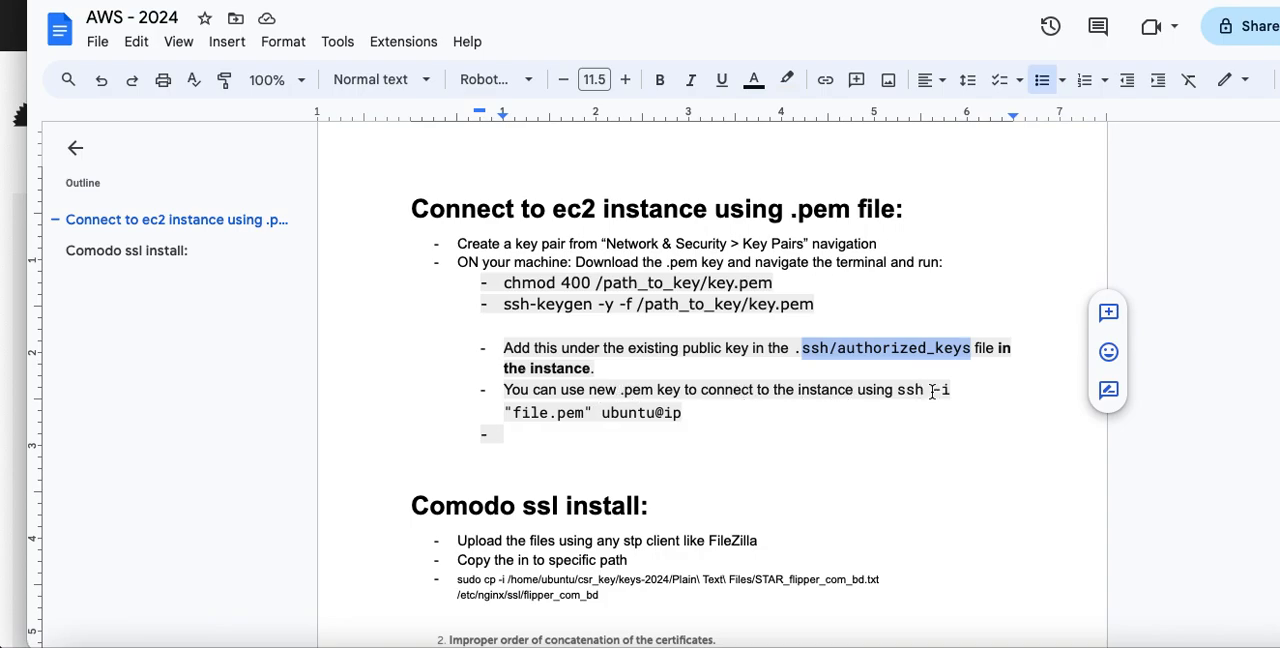
drag(896, 390, 880, 410)
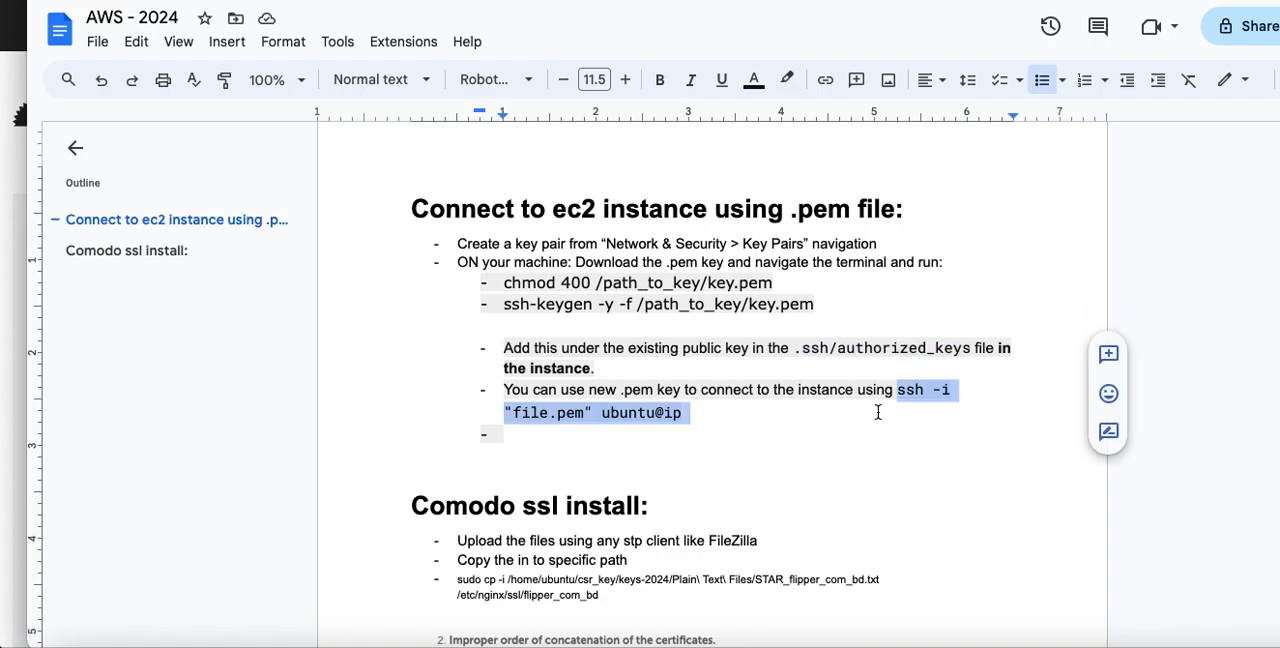
click(543, 436)
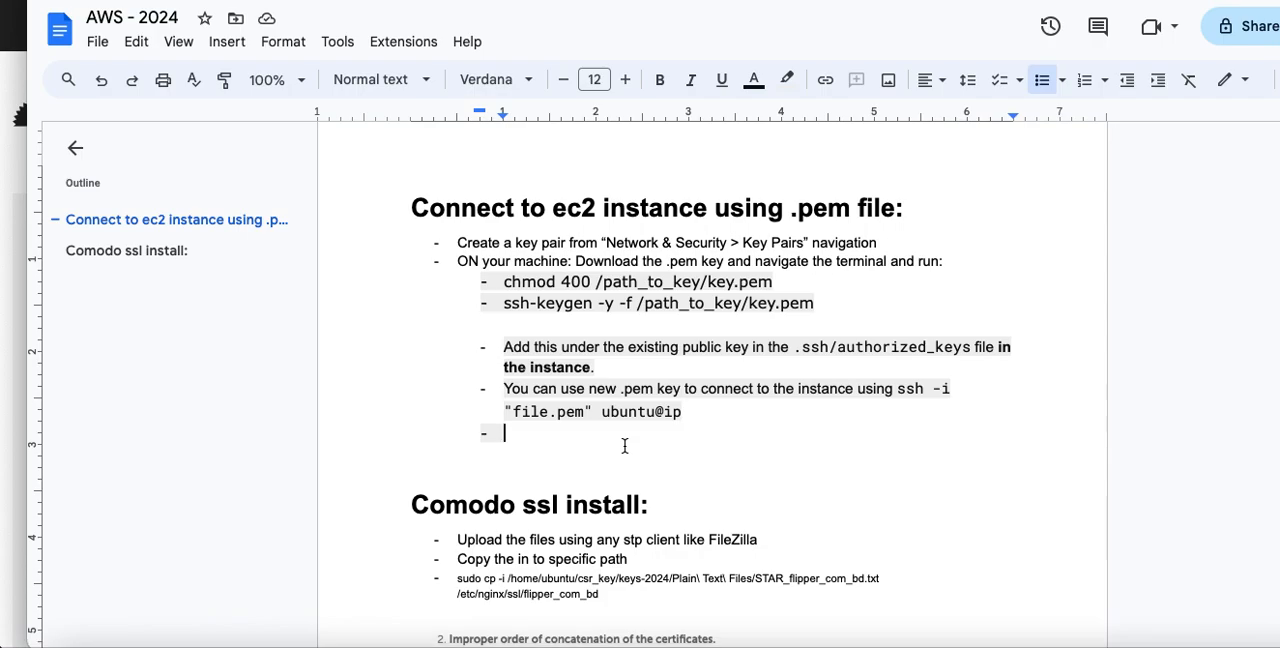
scroll(624, 446, down, 1)
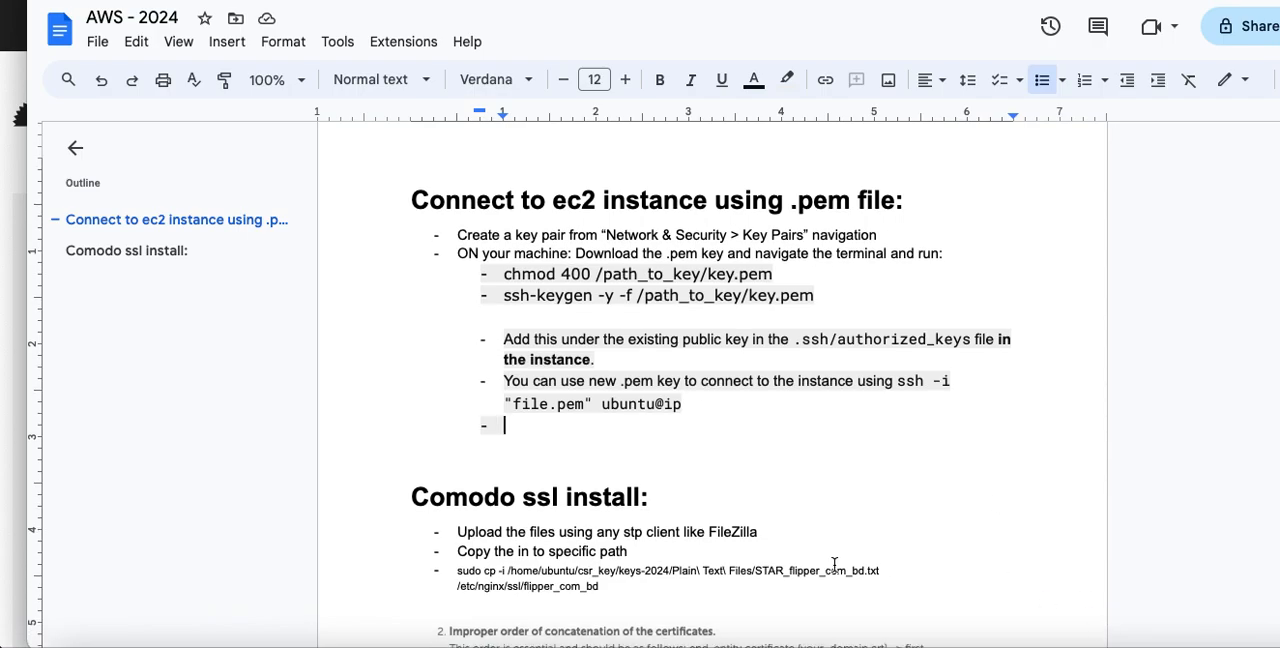
Launch FileZilla and reposition its window to bring the toolbar and connection fields into view
key(super+space)
text(Z)
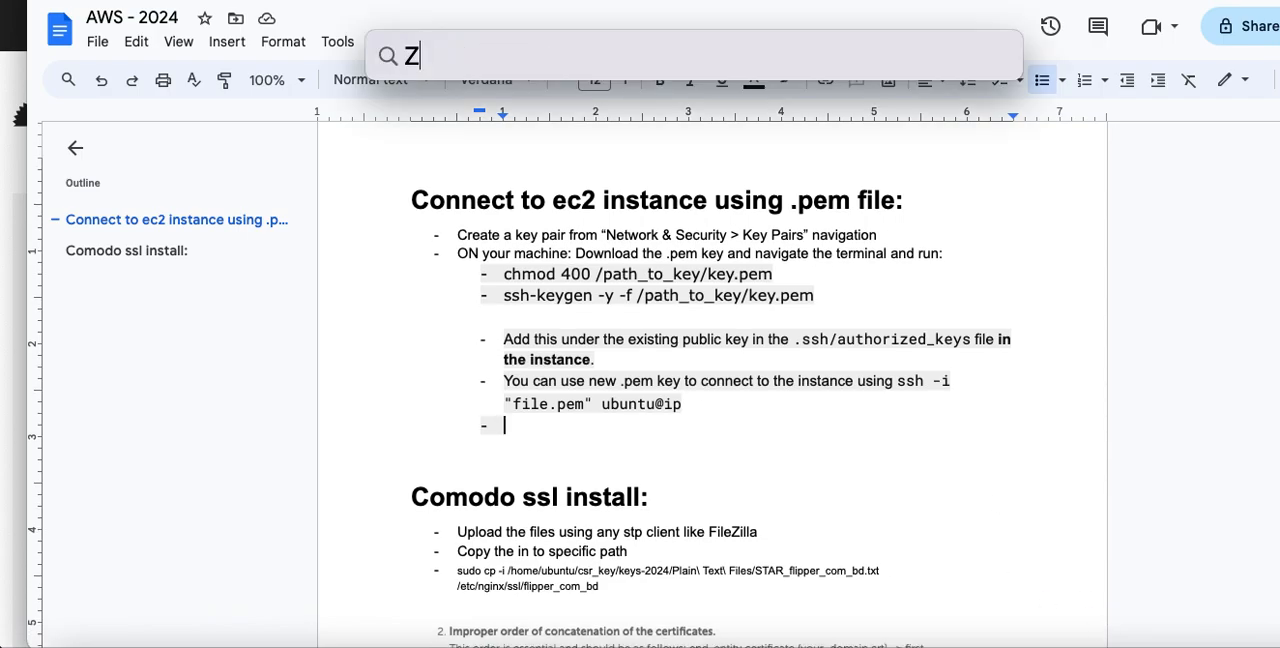
key(Return)
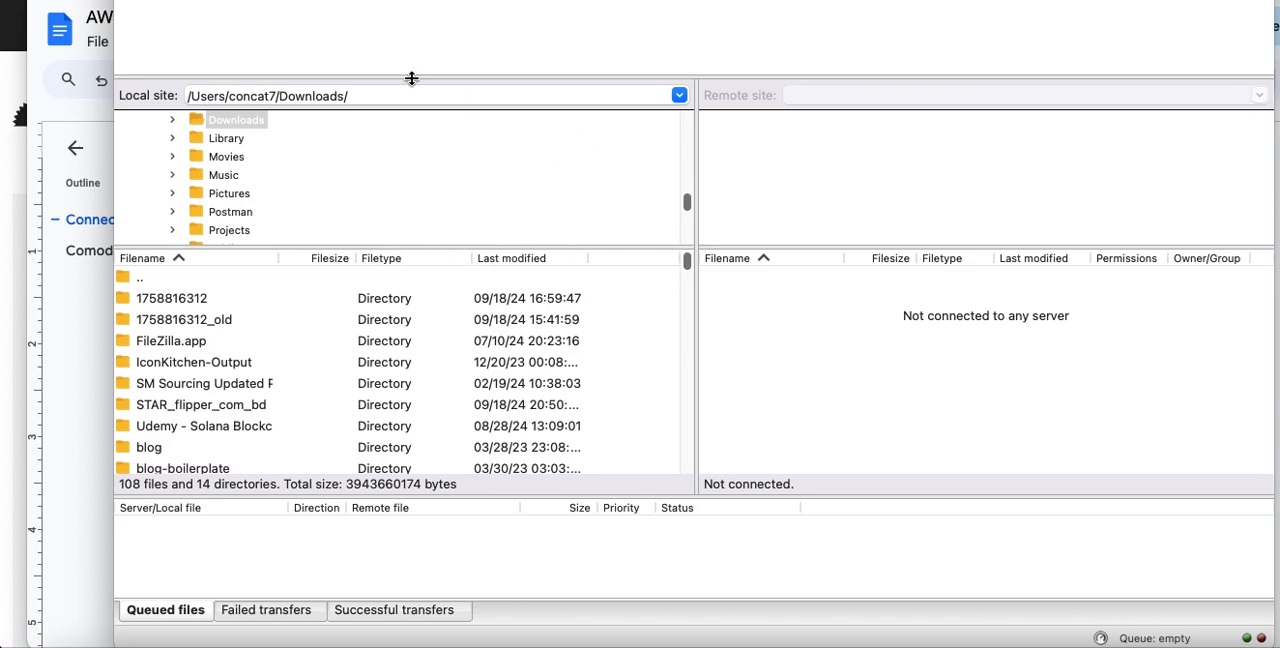
drag(798, 0, 792, 15)
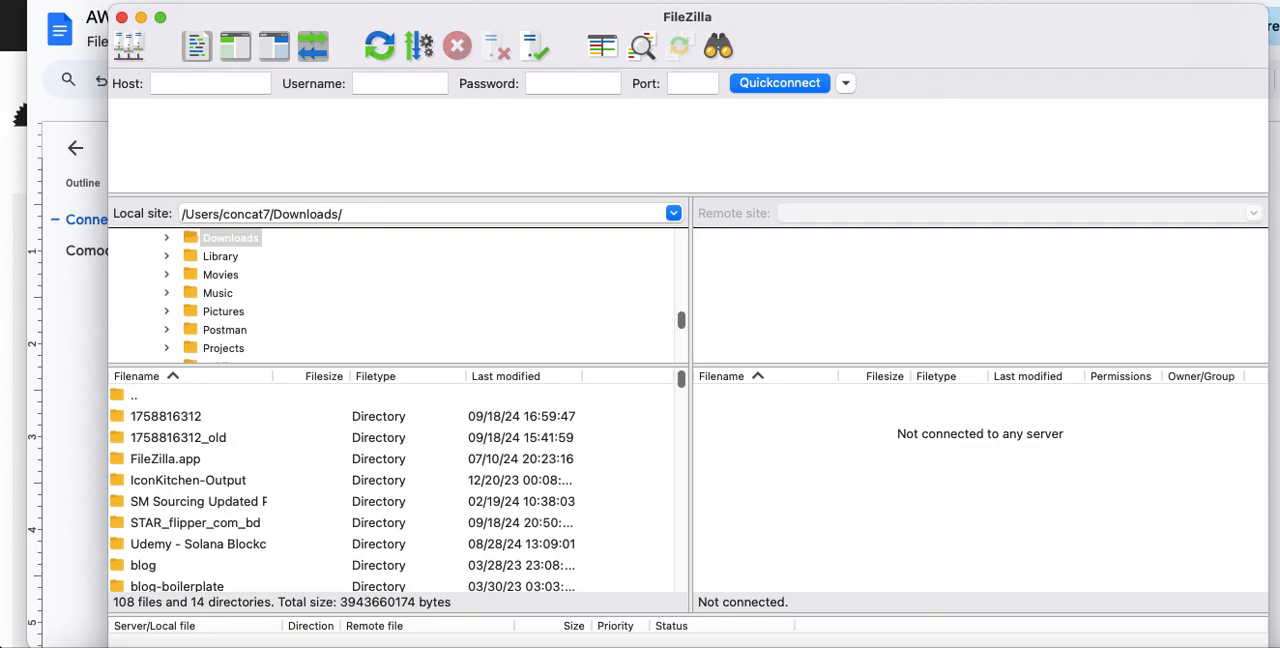
Review the general and advanced connection settings of the flipper-aws-ec2 site in the Site Manager, and close it
click(126, 0)
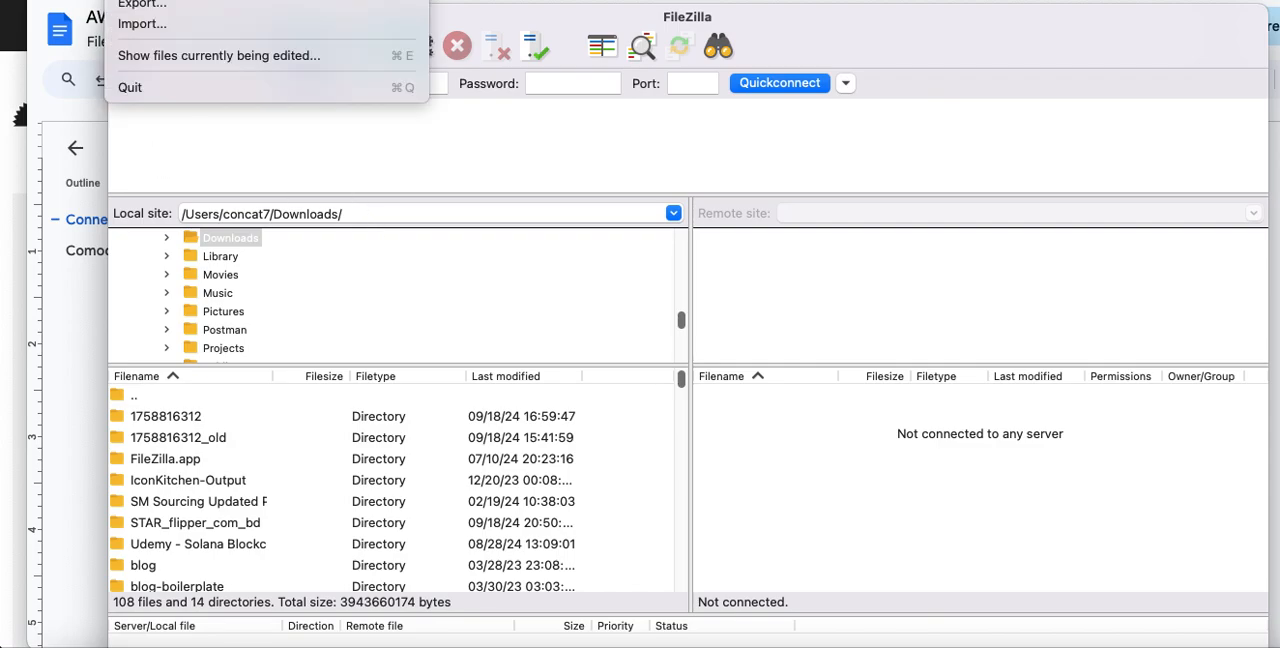
click(160, 0)
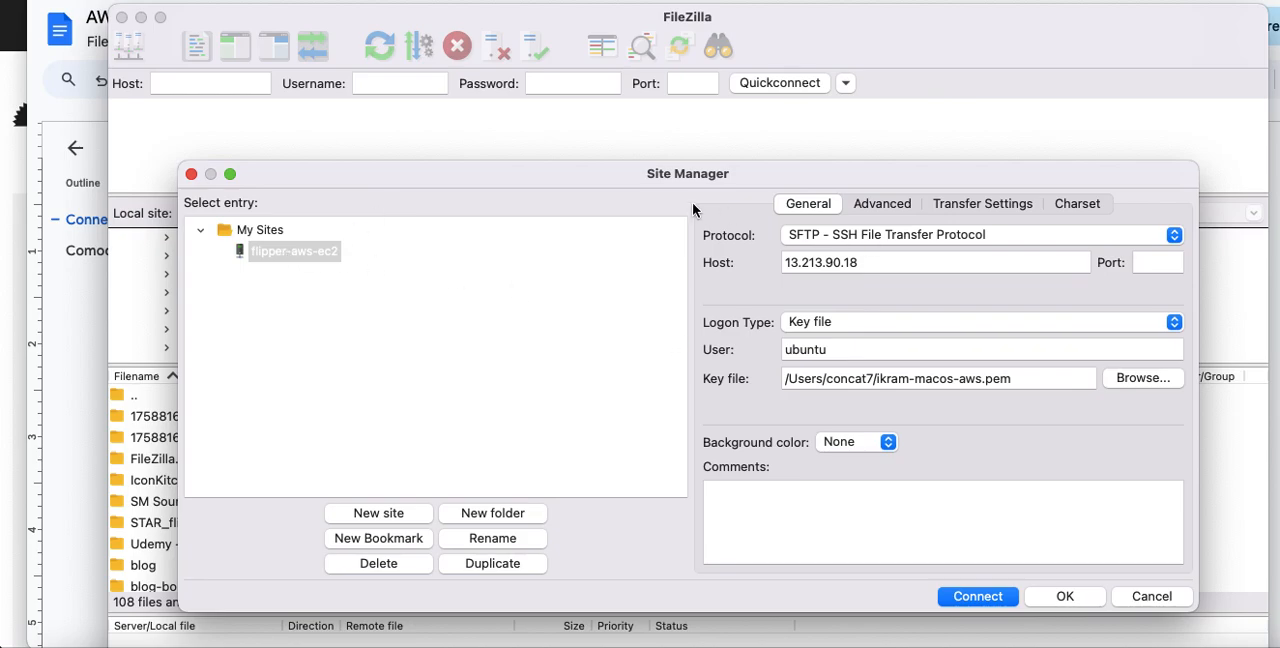
click(866, 203)
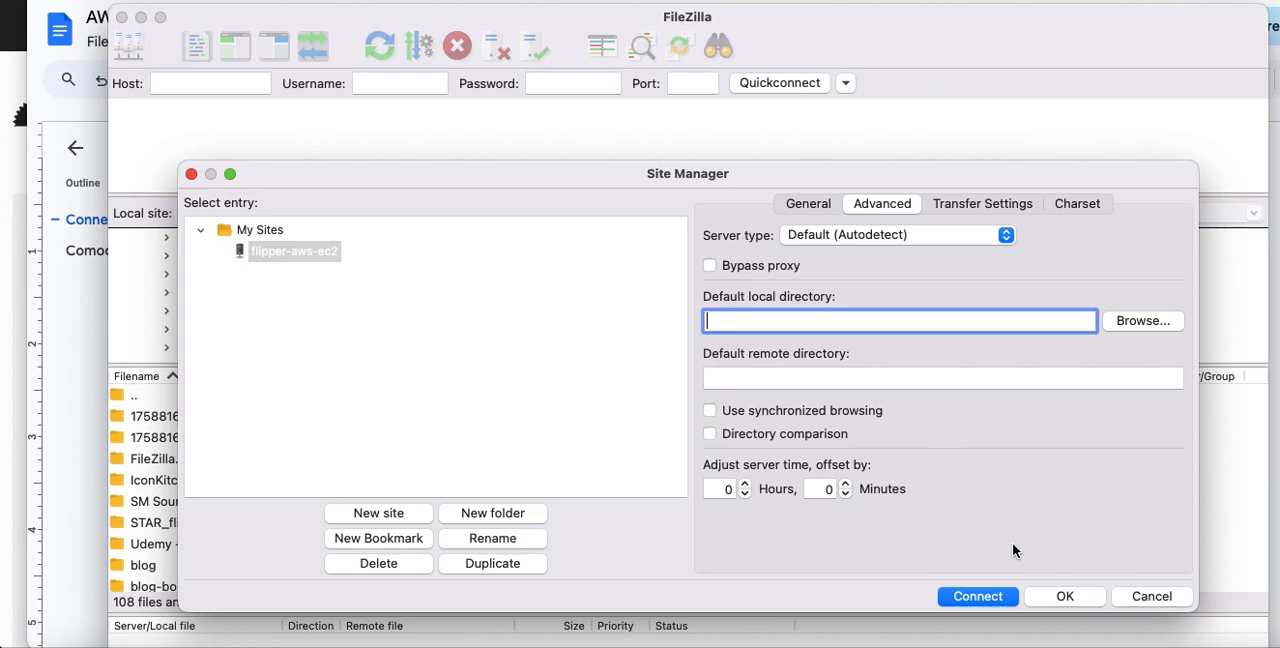
click(191, 174)
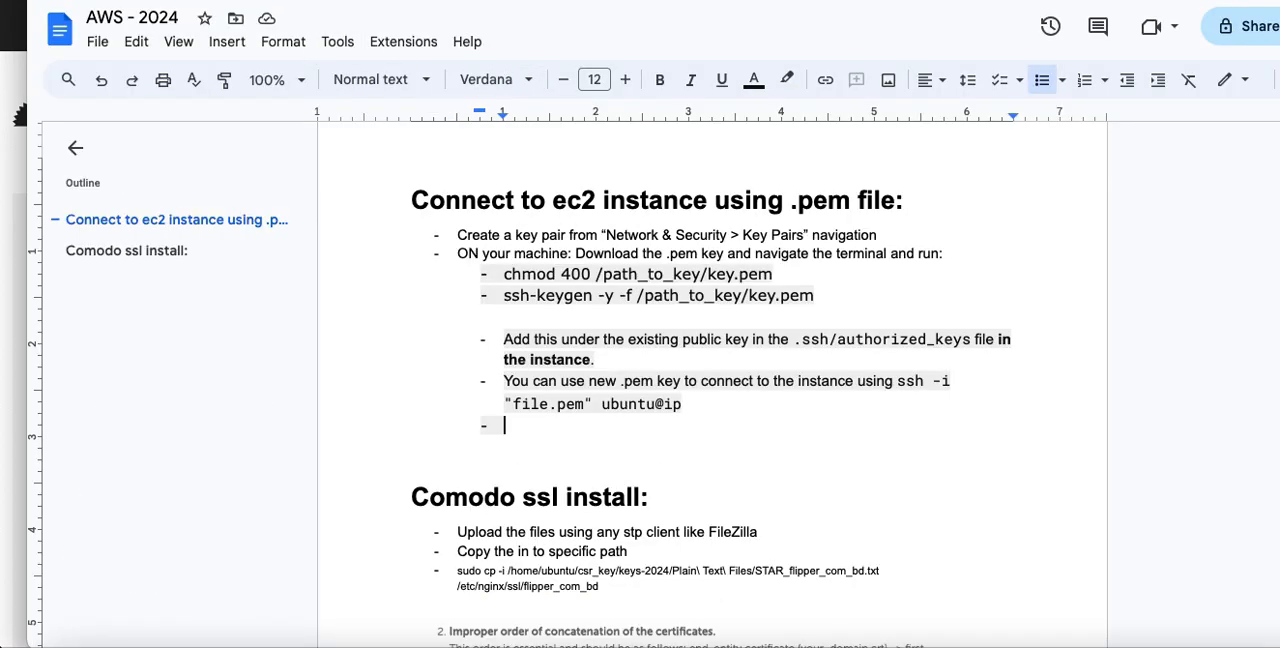
Switch back to the AWS - 2024 document and read the Comodo SSL notes on uploading and copying the certificate to /etc/nginx/ssl/flipper_com_bd
scroll(668, 403, down, 3)
scroll(668, 403, down, 1)
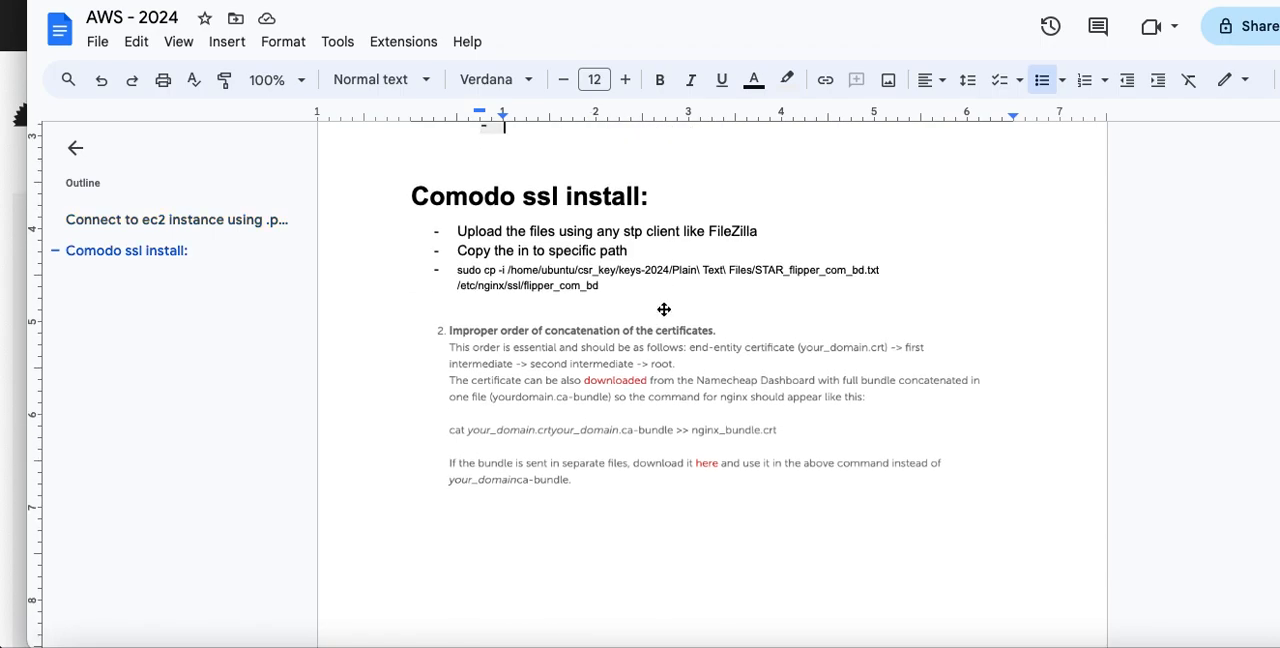
drag(460, 234, 777, 234)
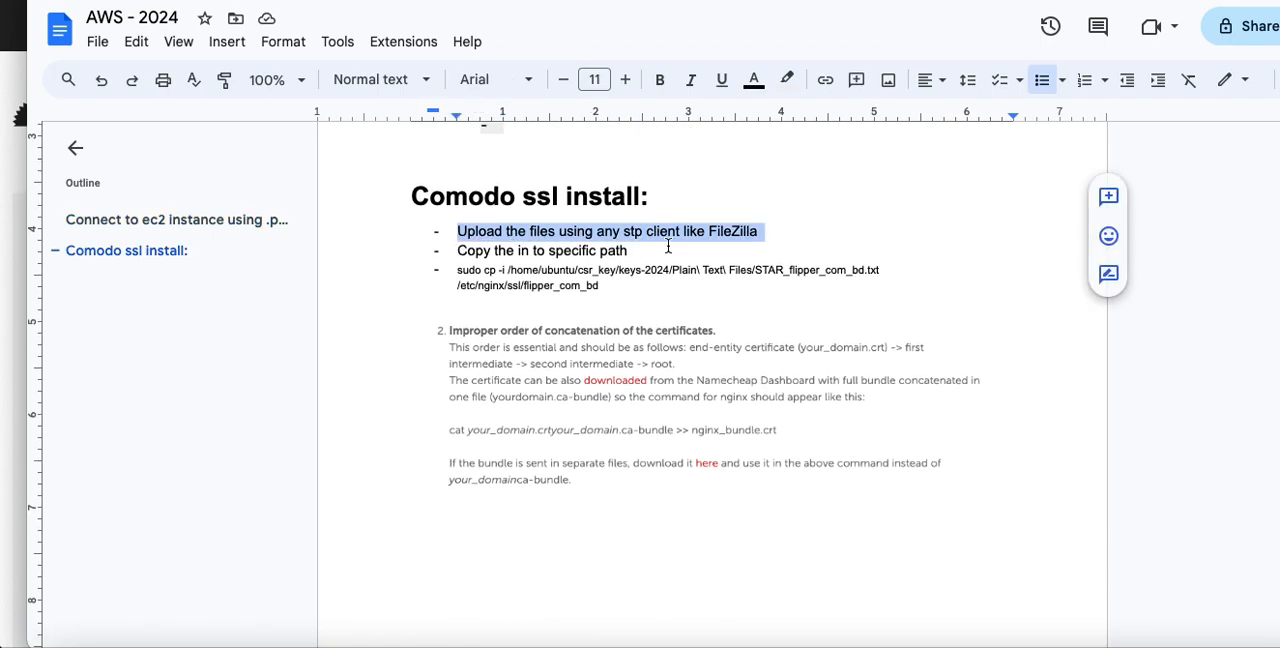
drag(454, 271, 614, 286)
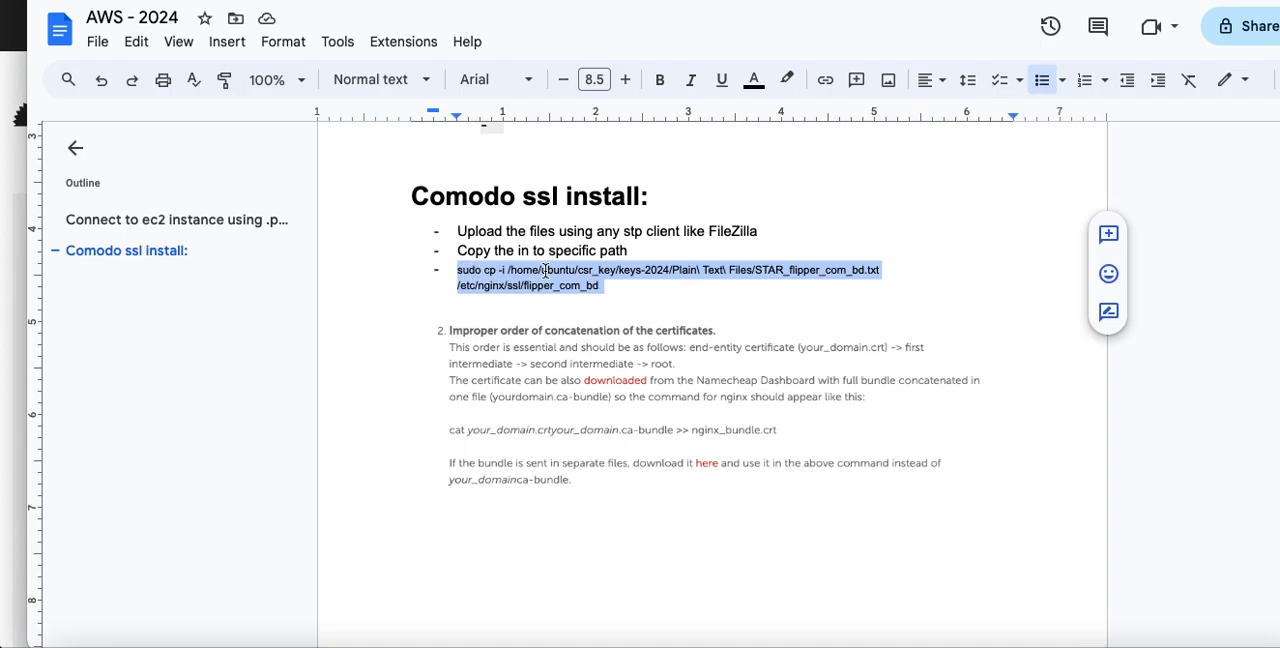
click(671, 270)
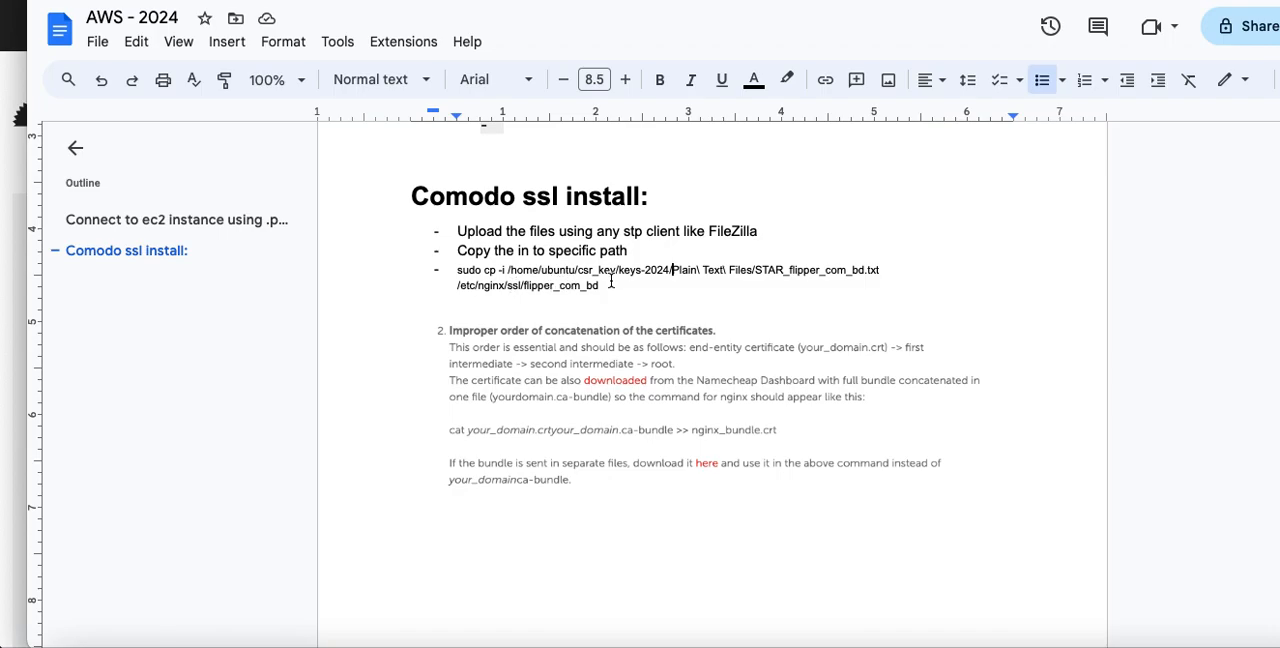
drag(599, 286, 507, 290)
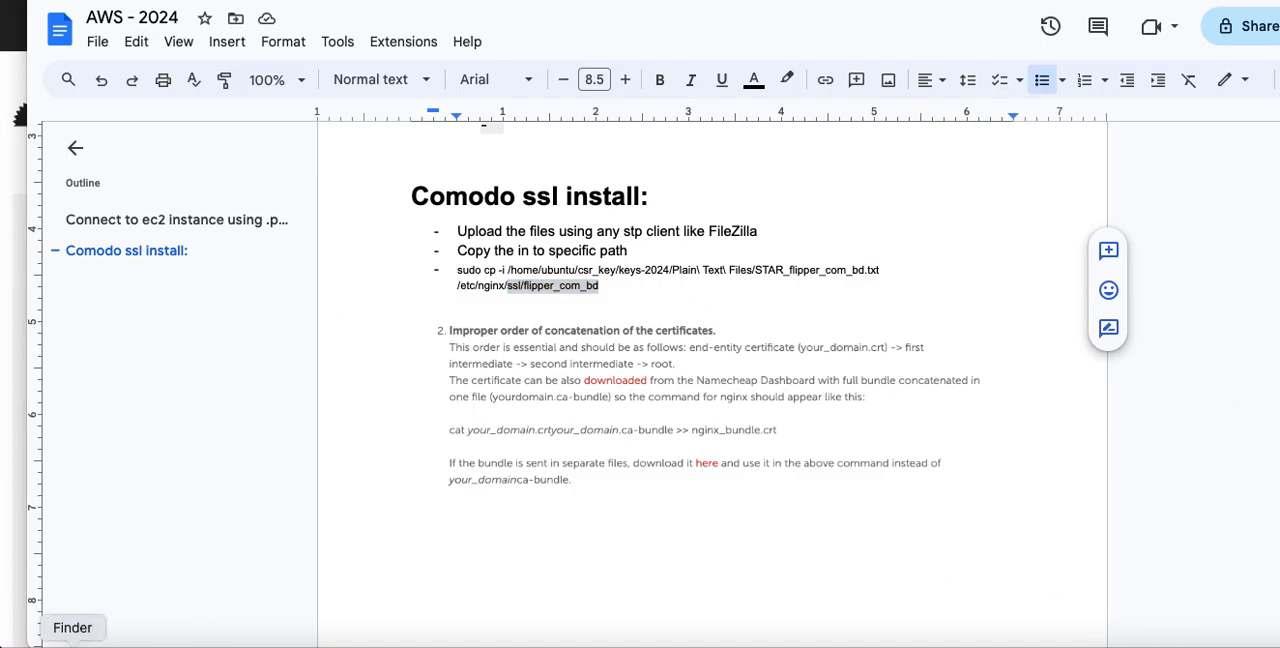
Locate STAR_flipper_com_bd.txt and CA Bundle.txt in Finder, and return to the AWS - 2024 document's image on certificate concatenation order
click(71, 642)
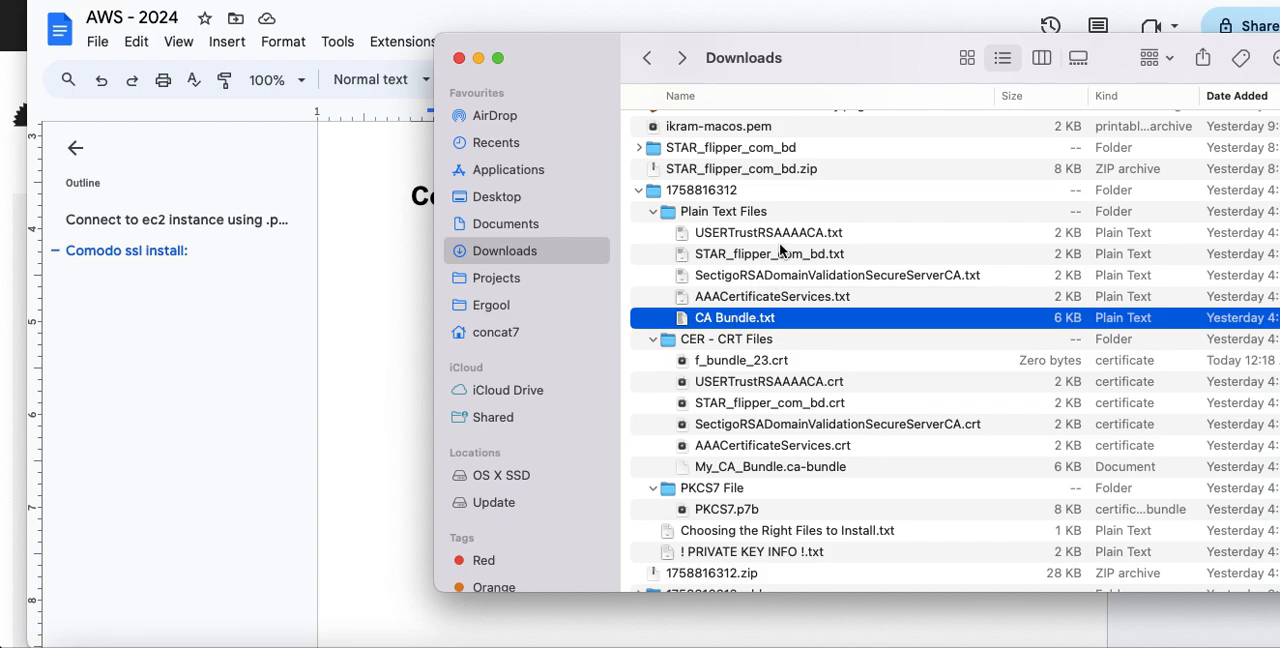
click(731, 254)
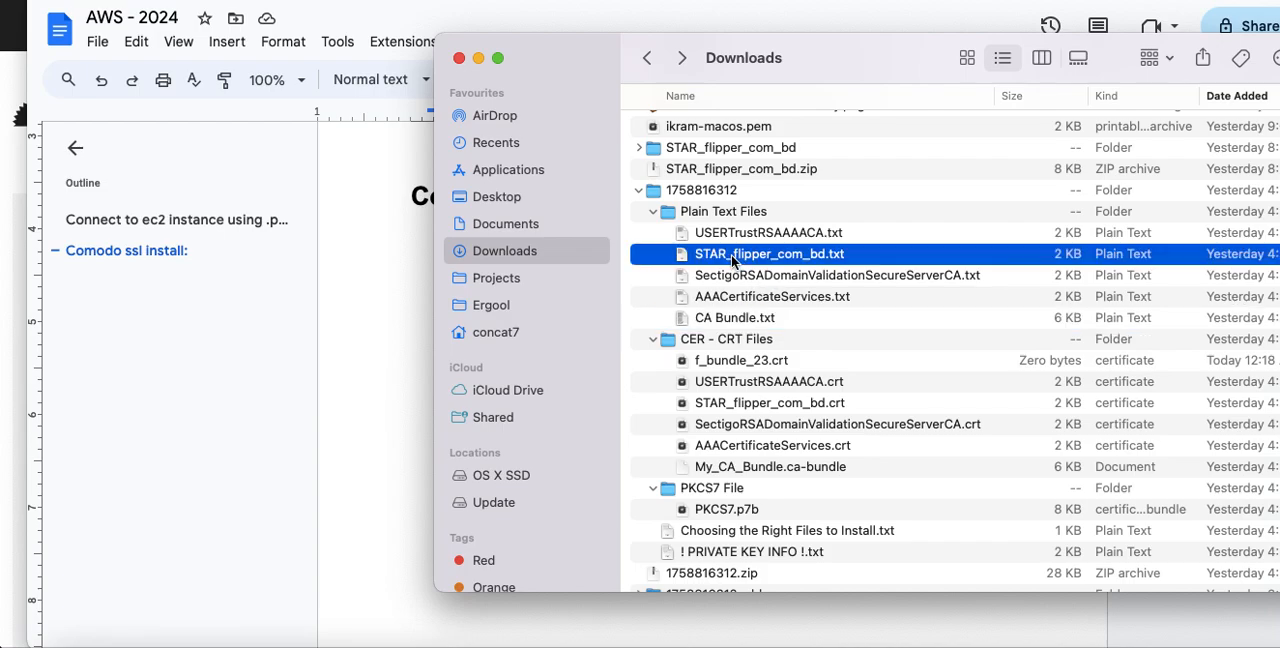
click(746, 320)
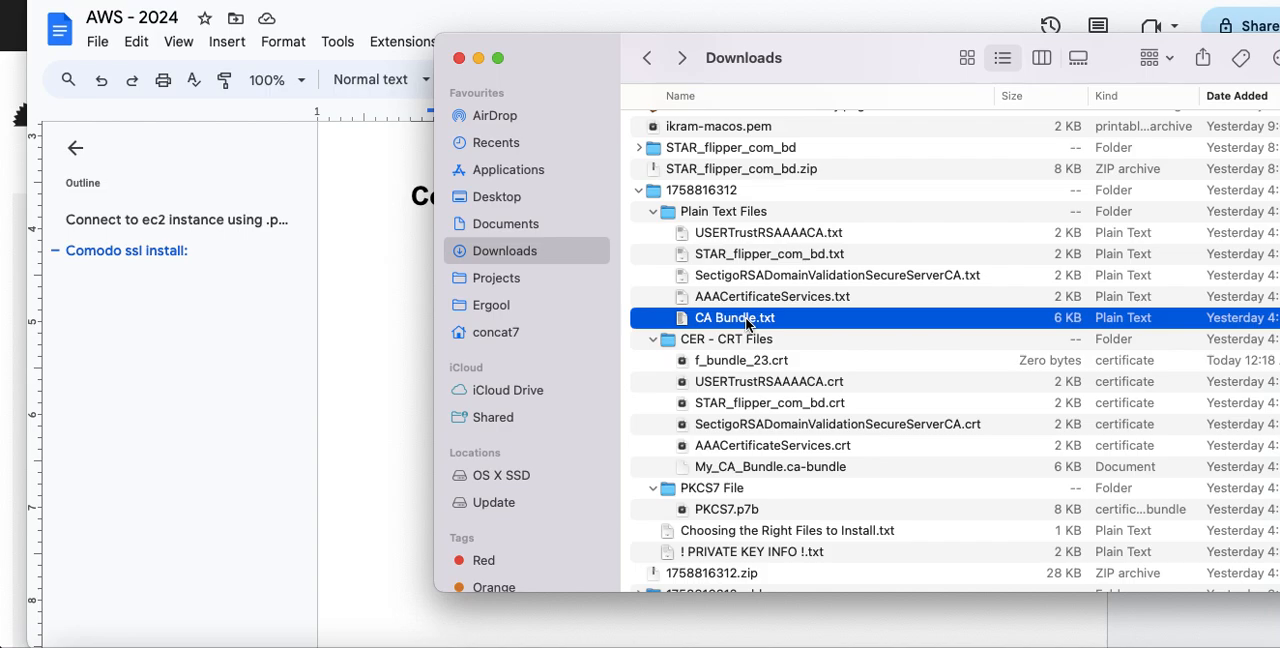
click(357, 291)
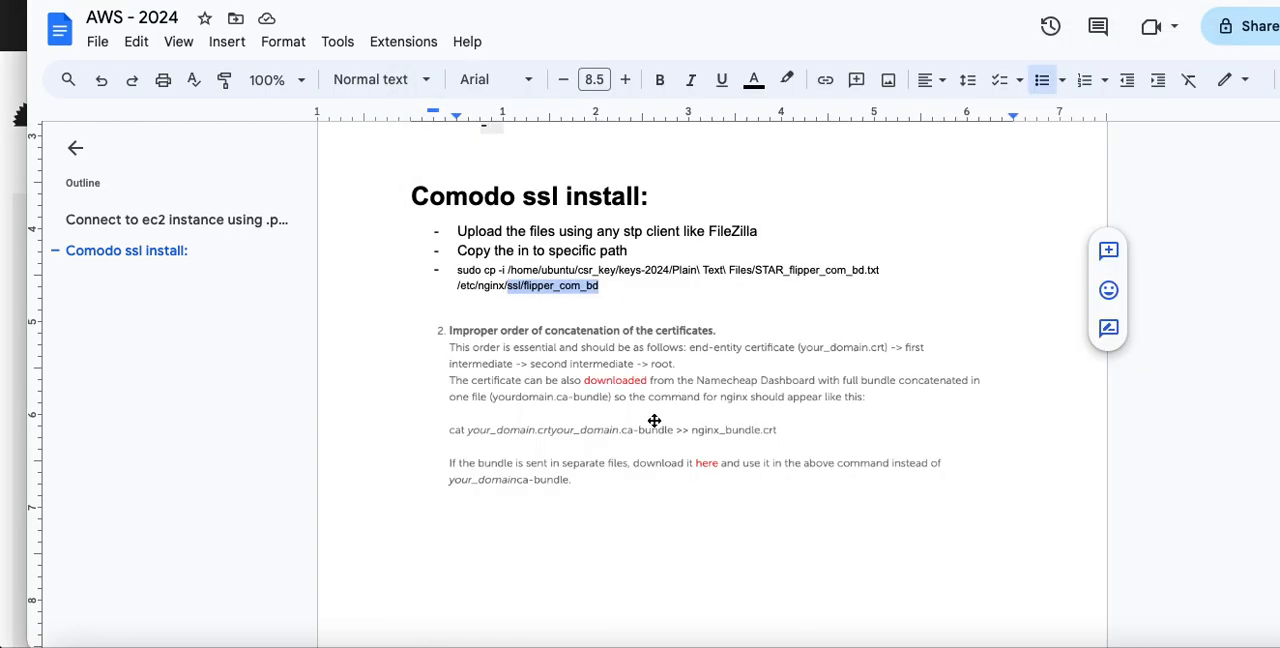
click(717, 436)
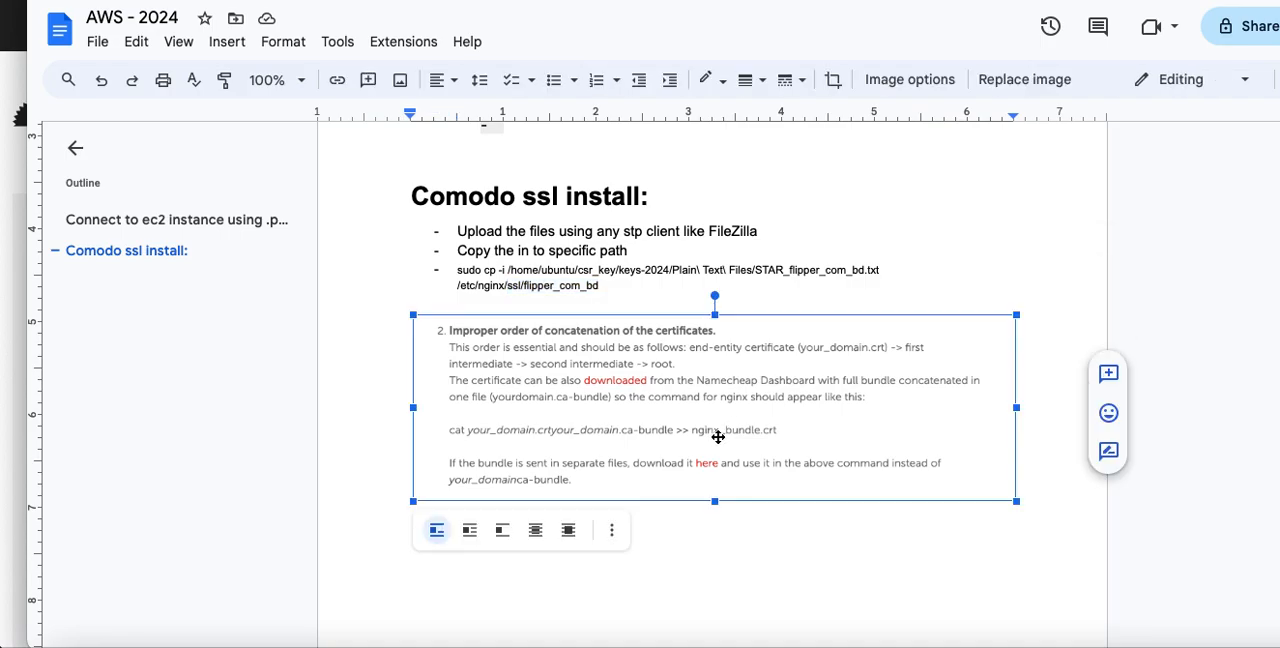